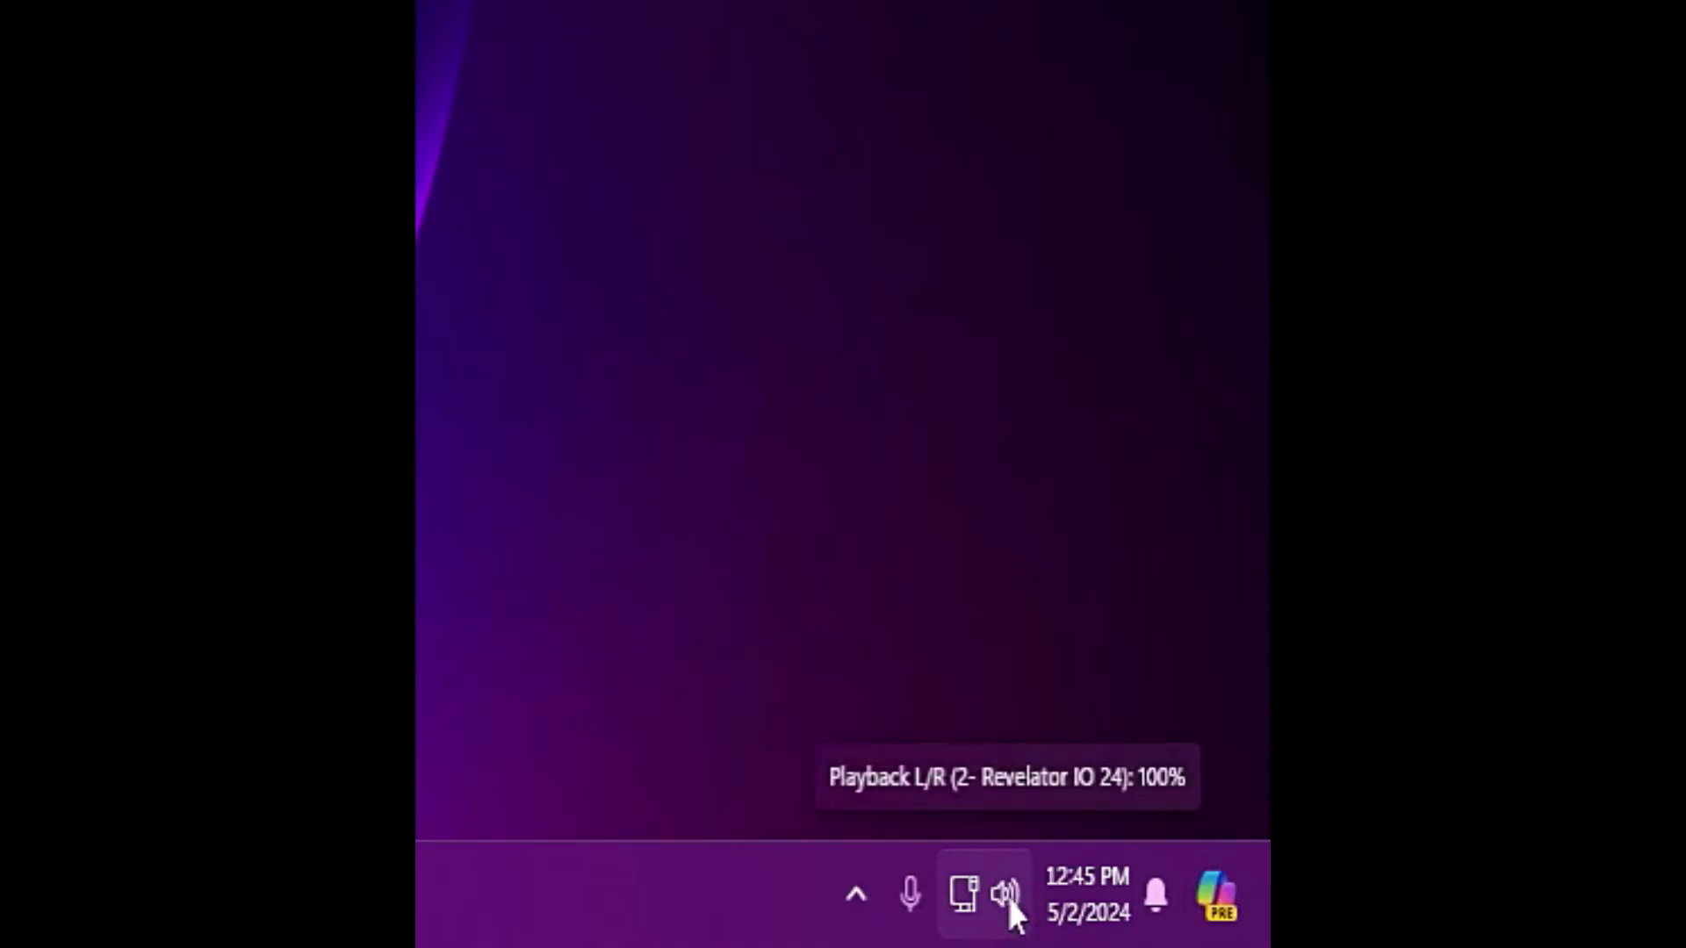
# - Open the full Windows Settings app through the Quick Settings panel's All settings gear
pyautogui.click(1010, 909)
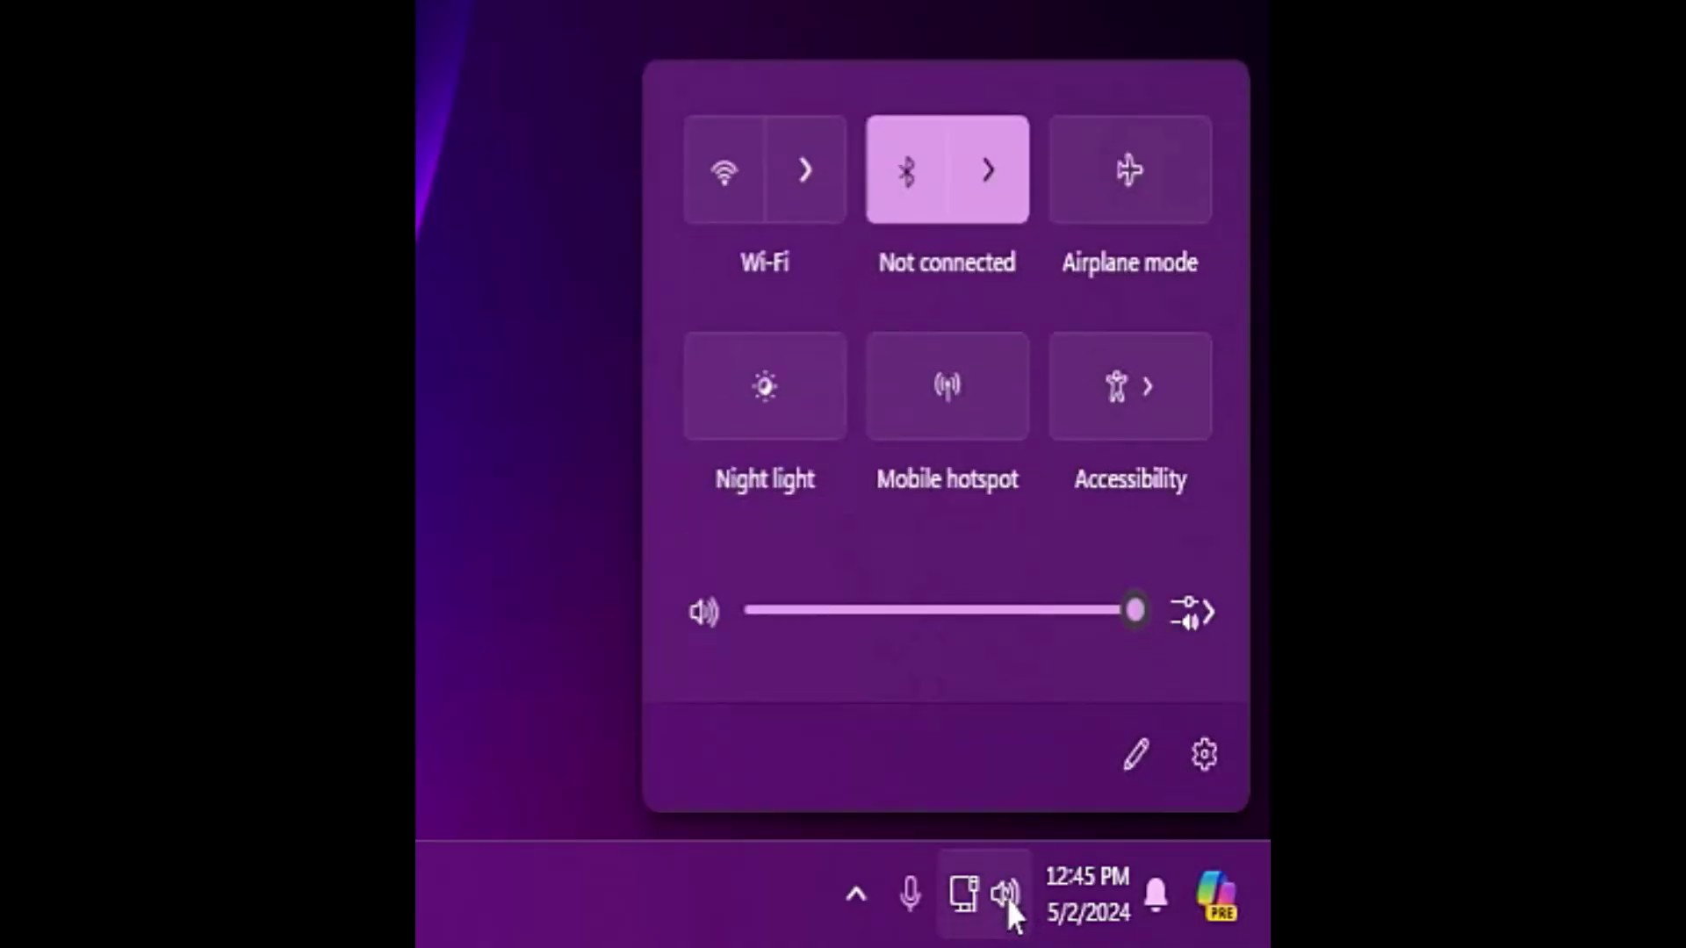
pyautogui.click(1206, 763)
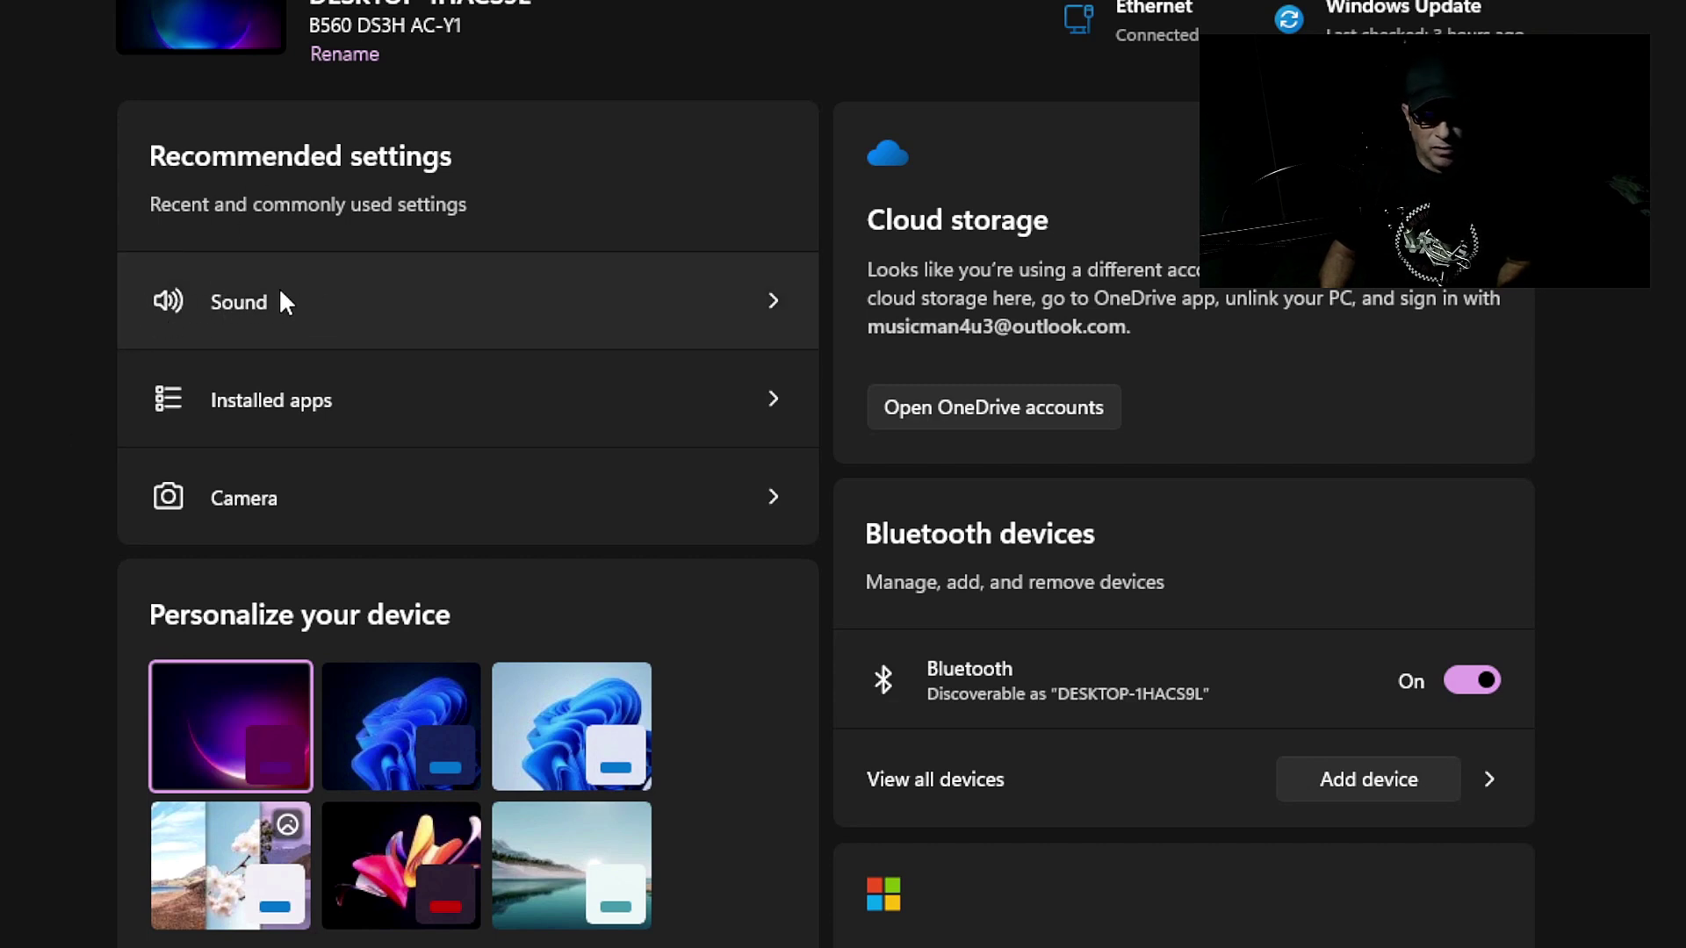
# - Go to the Sound page and look over its Output and Input device lists
pyautogui.click(759, 298)
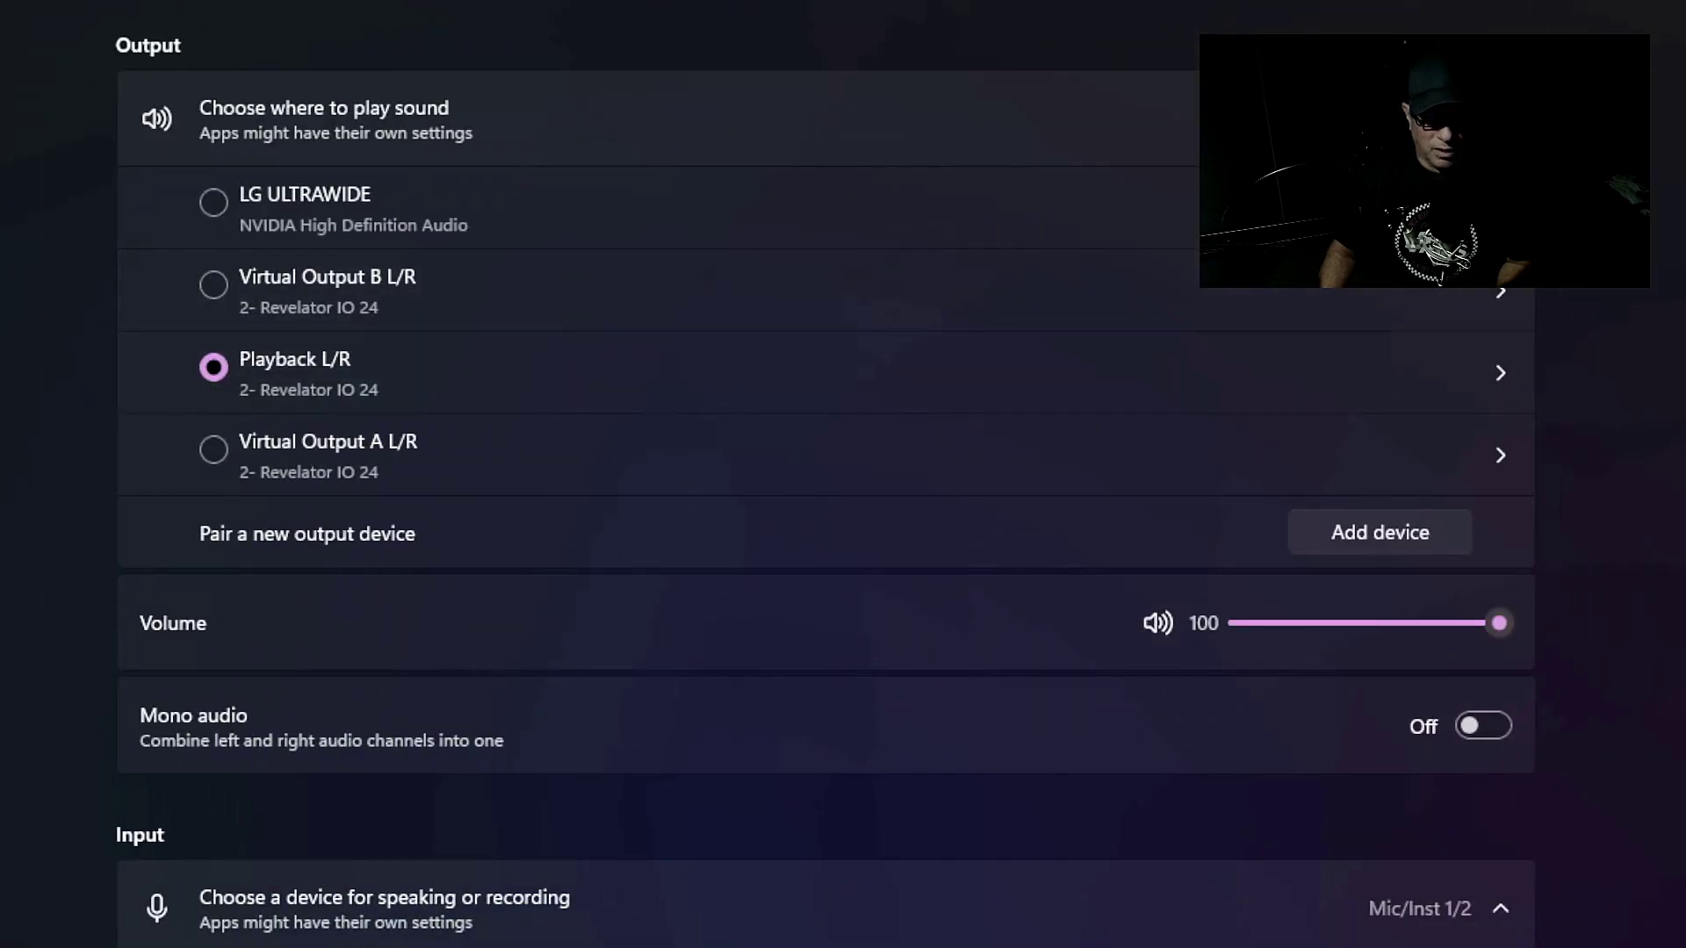
pyautogui.scroll(-2, 826, 492)
pyautogui.scroll(2, 825, 491)
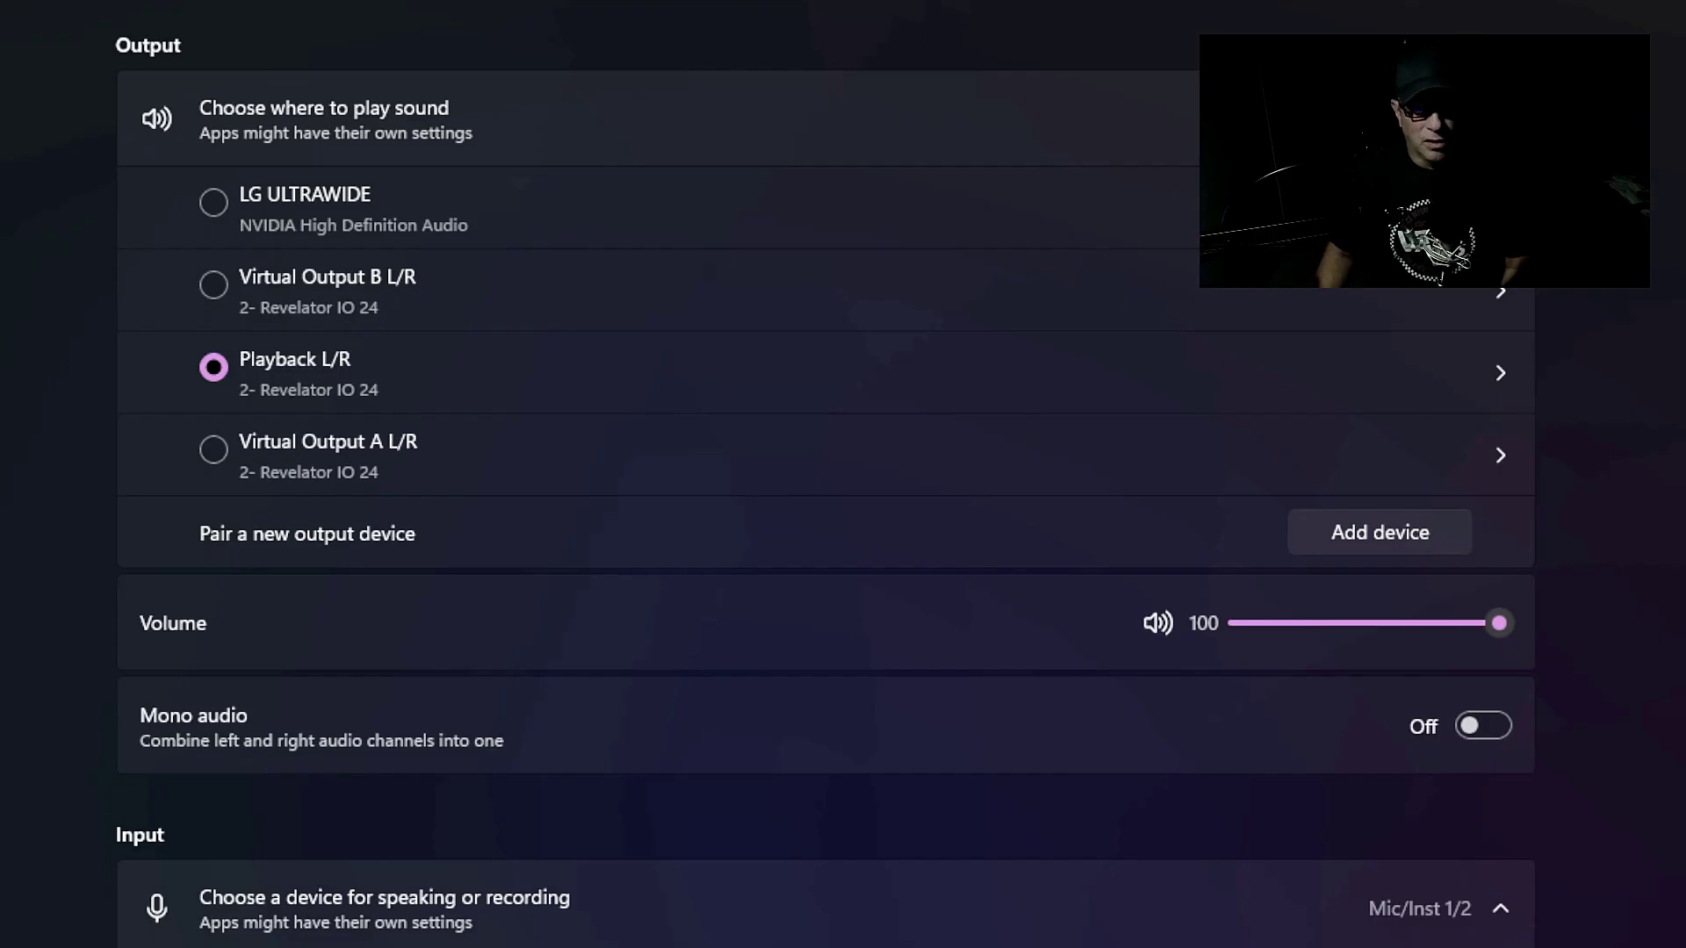
pyautogui.scroll(-5, 223, 652)
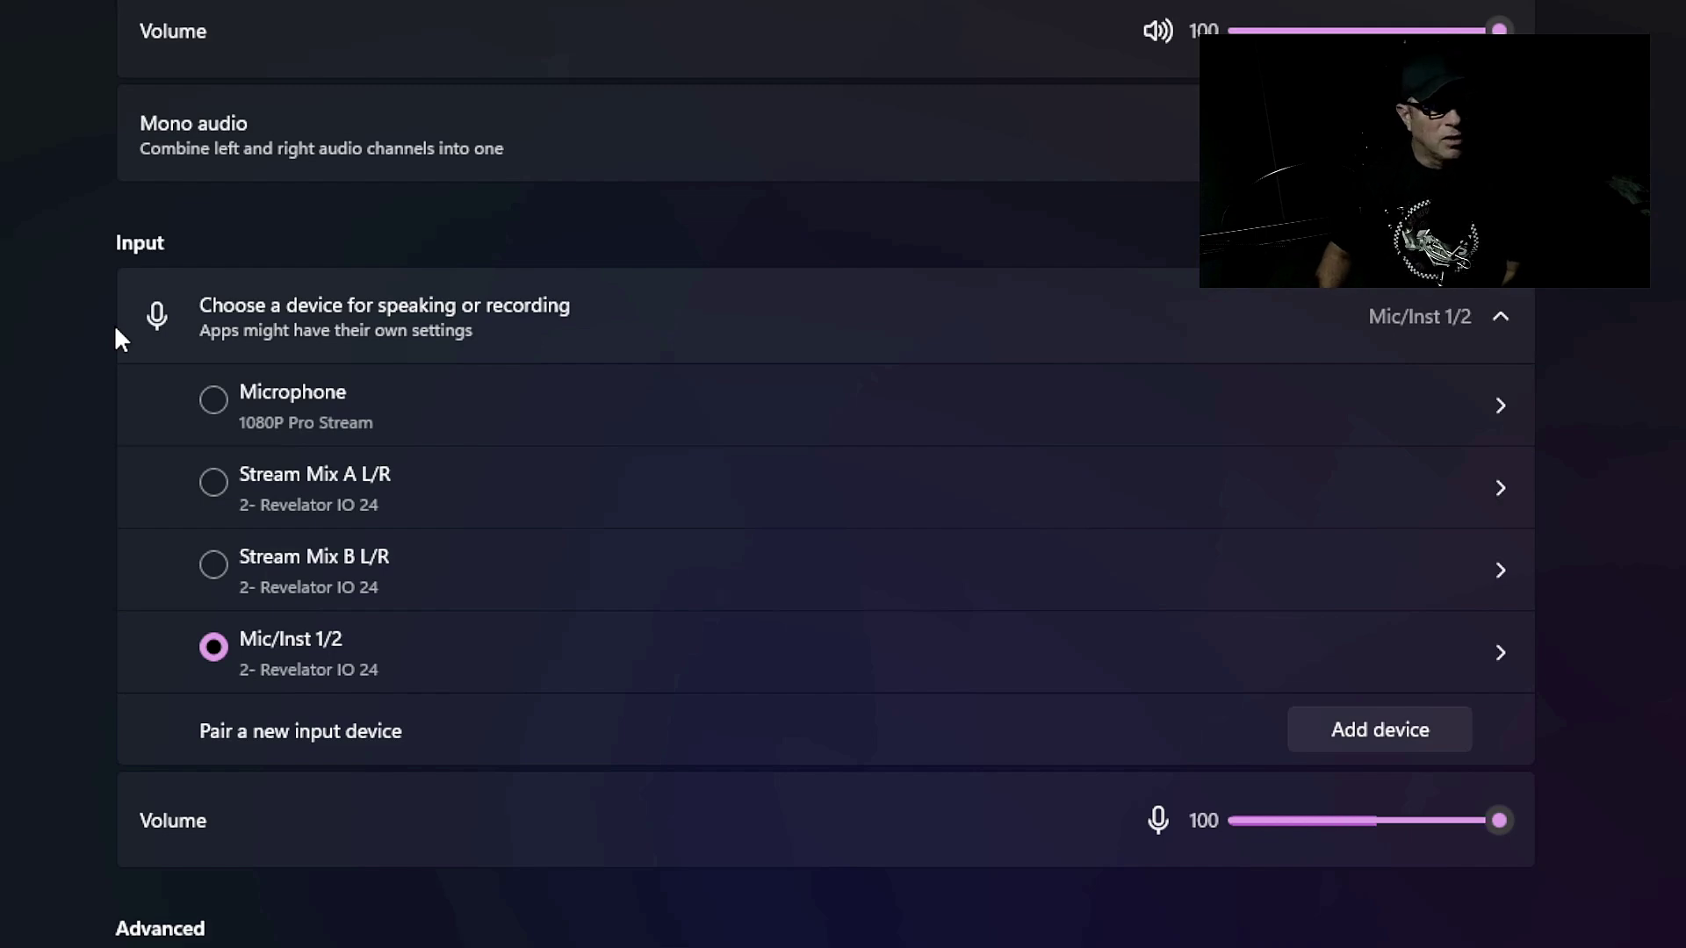
# - Select Revelator IO 24's Playback L/R as the sound output device
pyautogui.scroll(5, 265, 443)
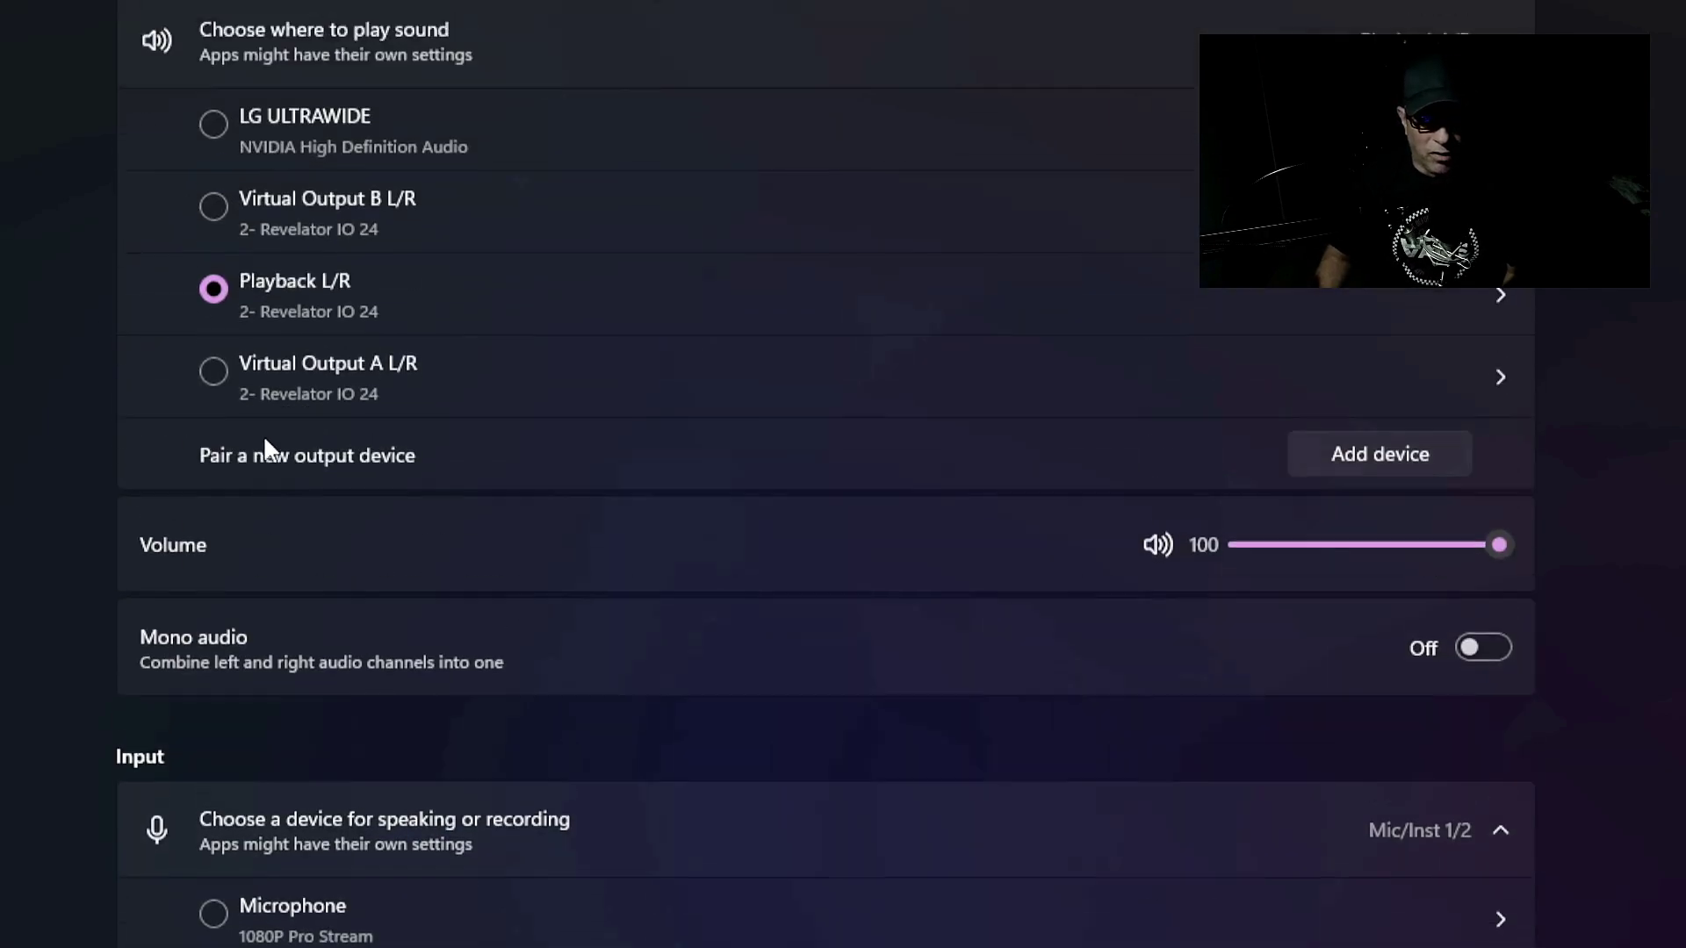
pyautogui.scroll(1, 266, 439)
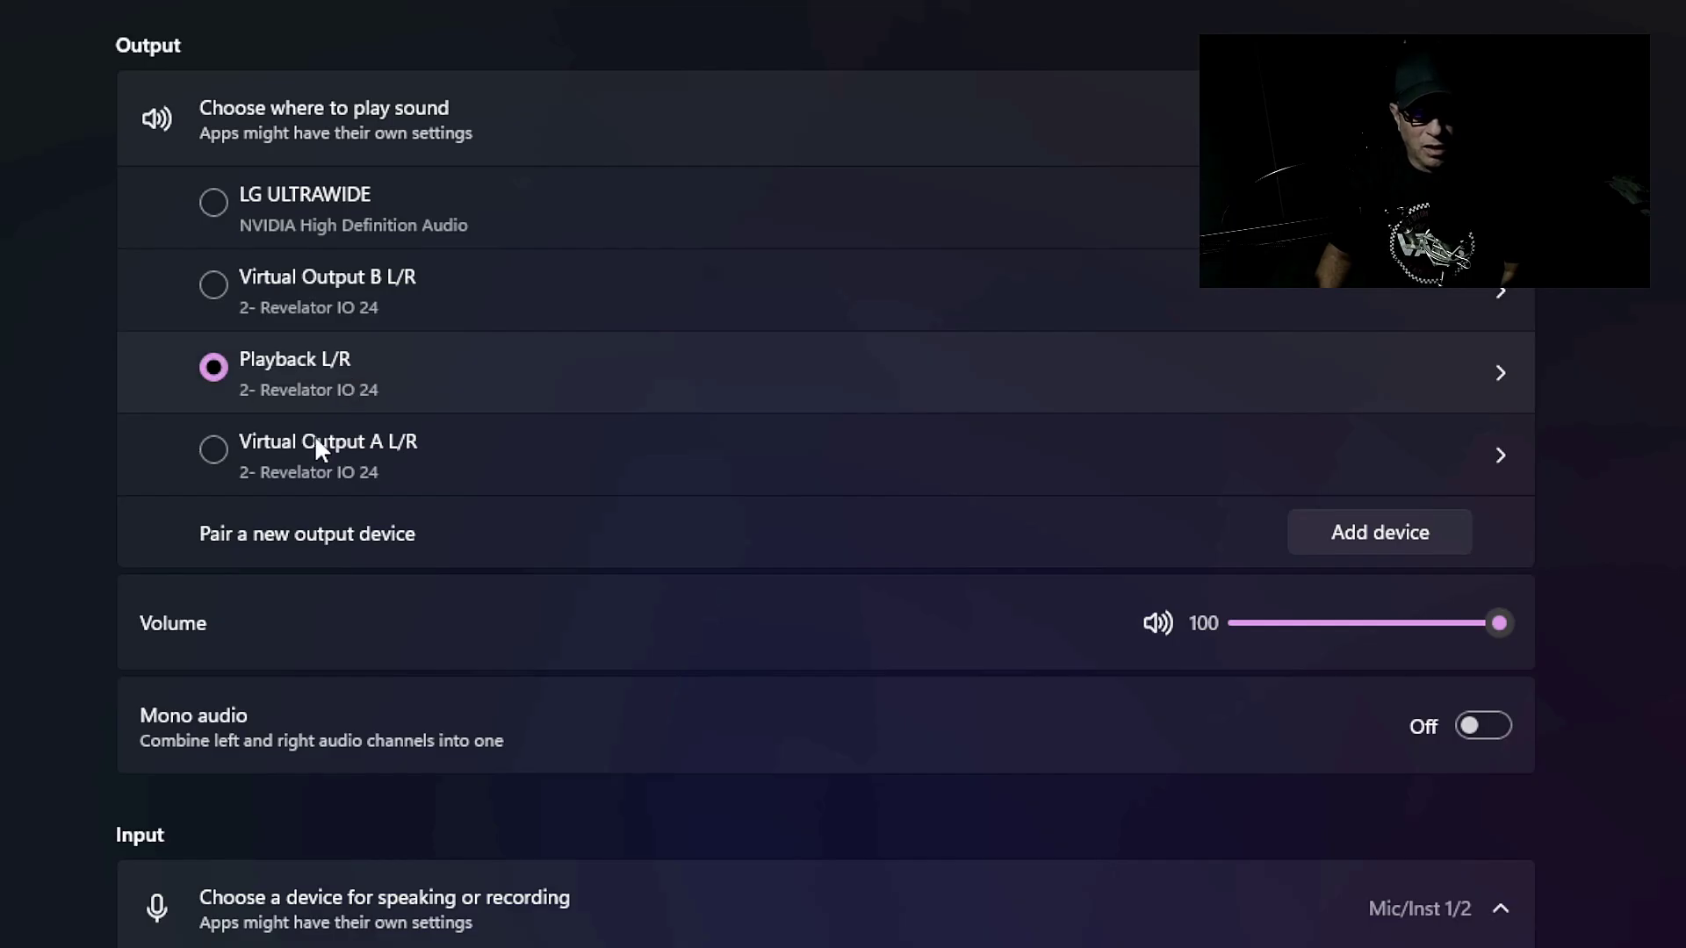
pyautogui.scroll(-5, 789, 737)
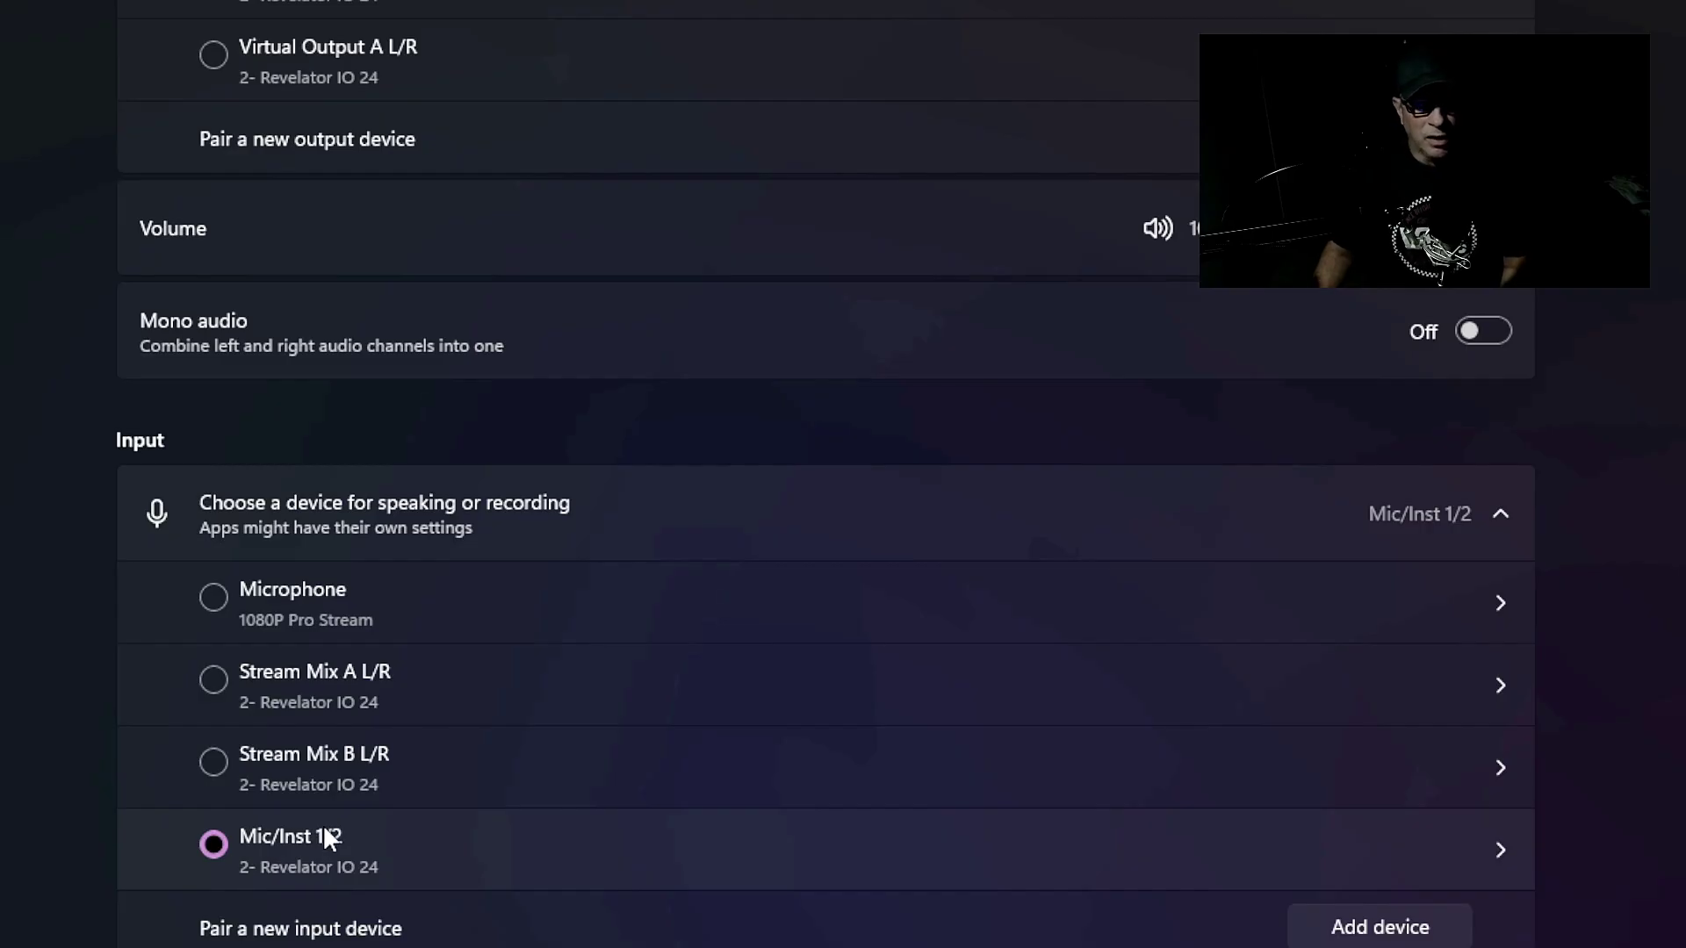
pyautogui.scroll(2, 781, 729)
pyautogui.scroll(1, 319, 824)
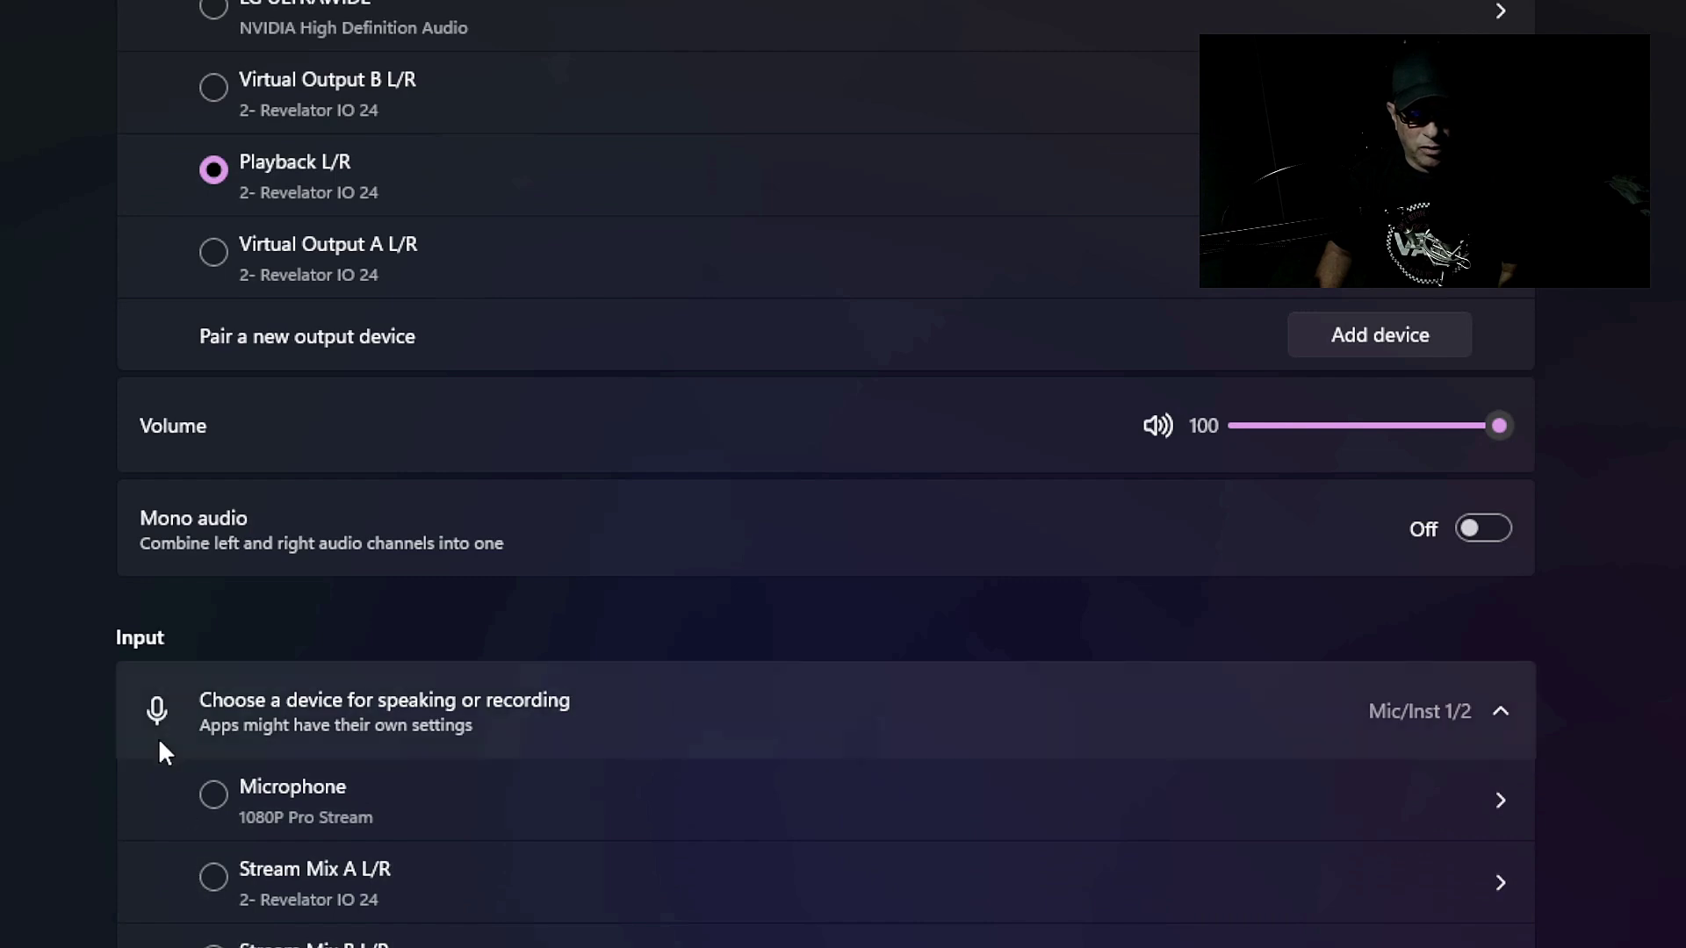
pyautogui.scroll(2, 214, 176)
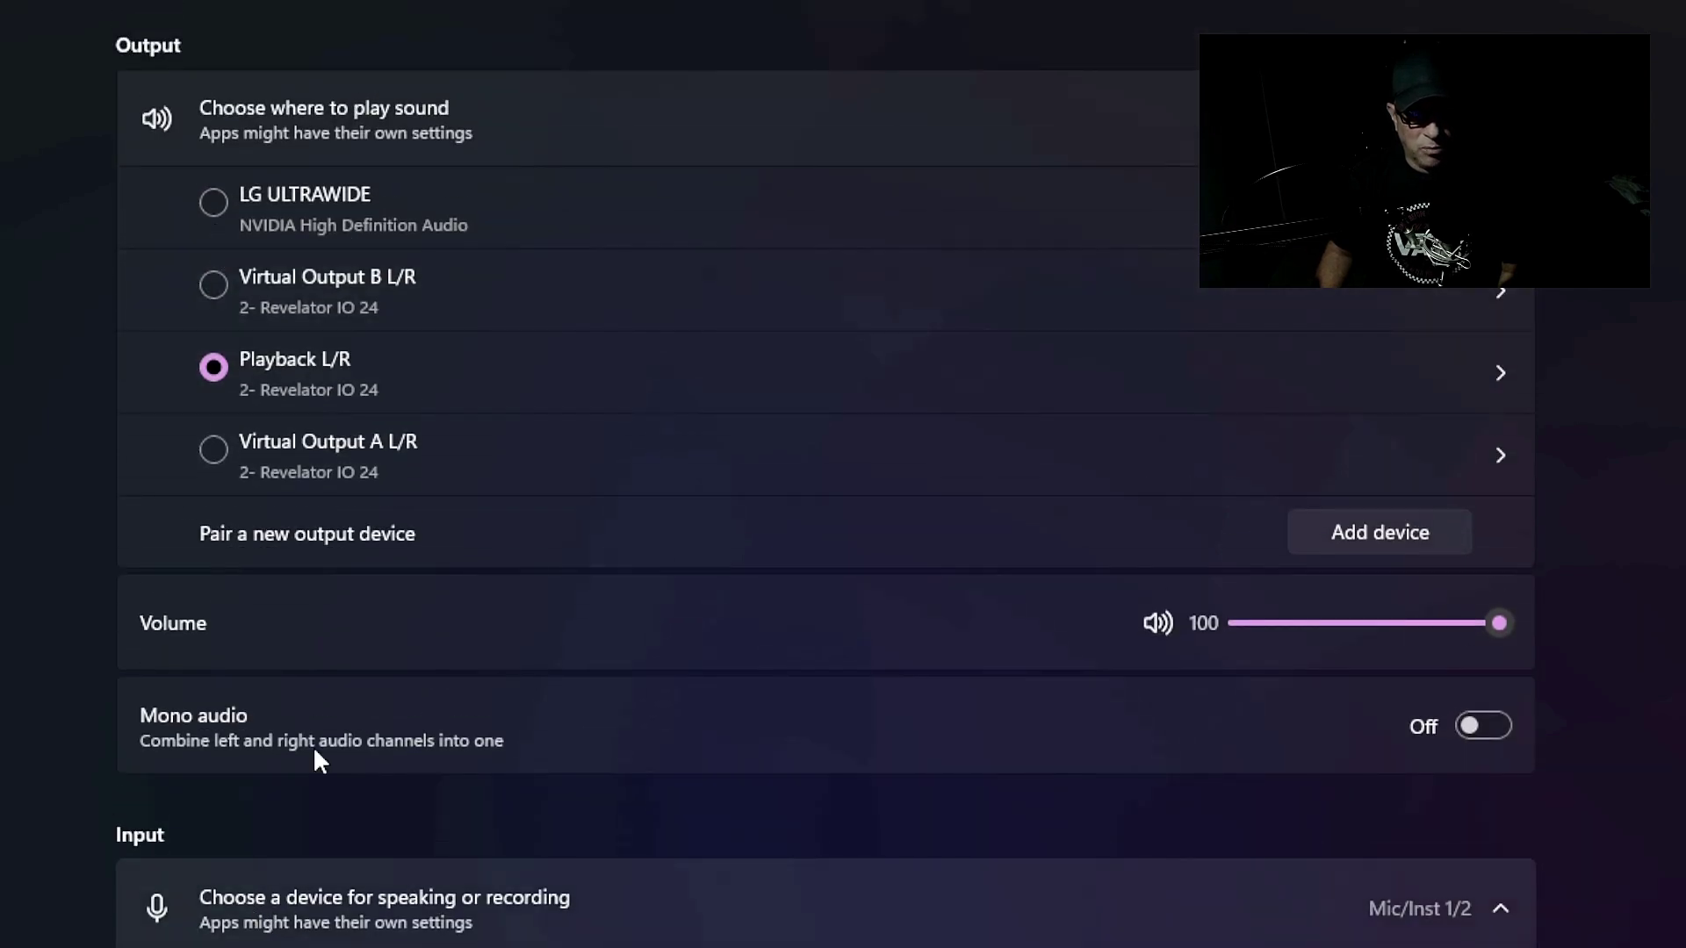
pyautogui.scroll(-4, 248, 123)
pyautogui.scroll(2, 247, 127)
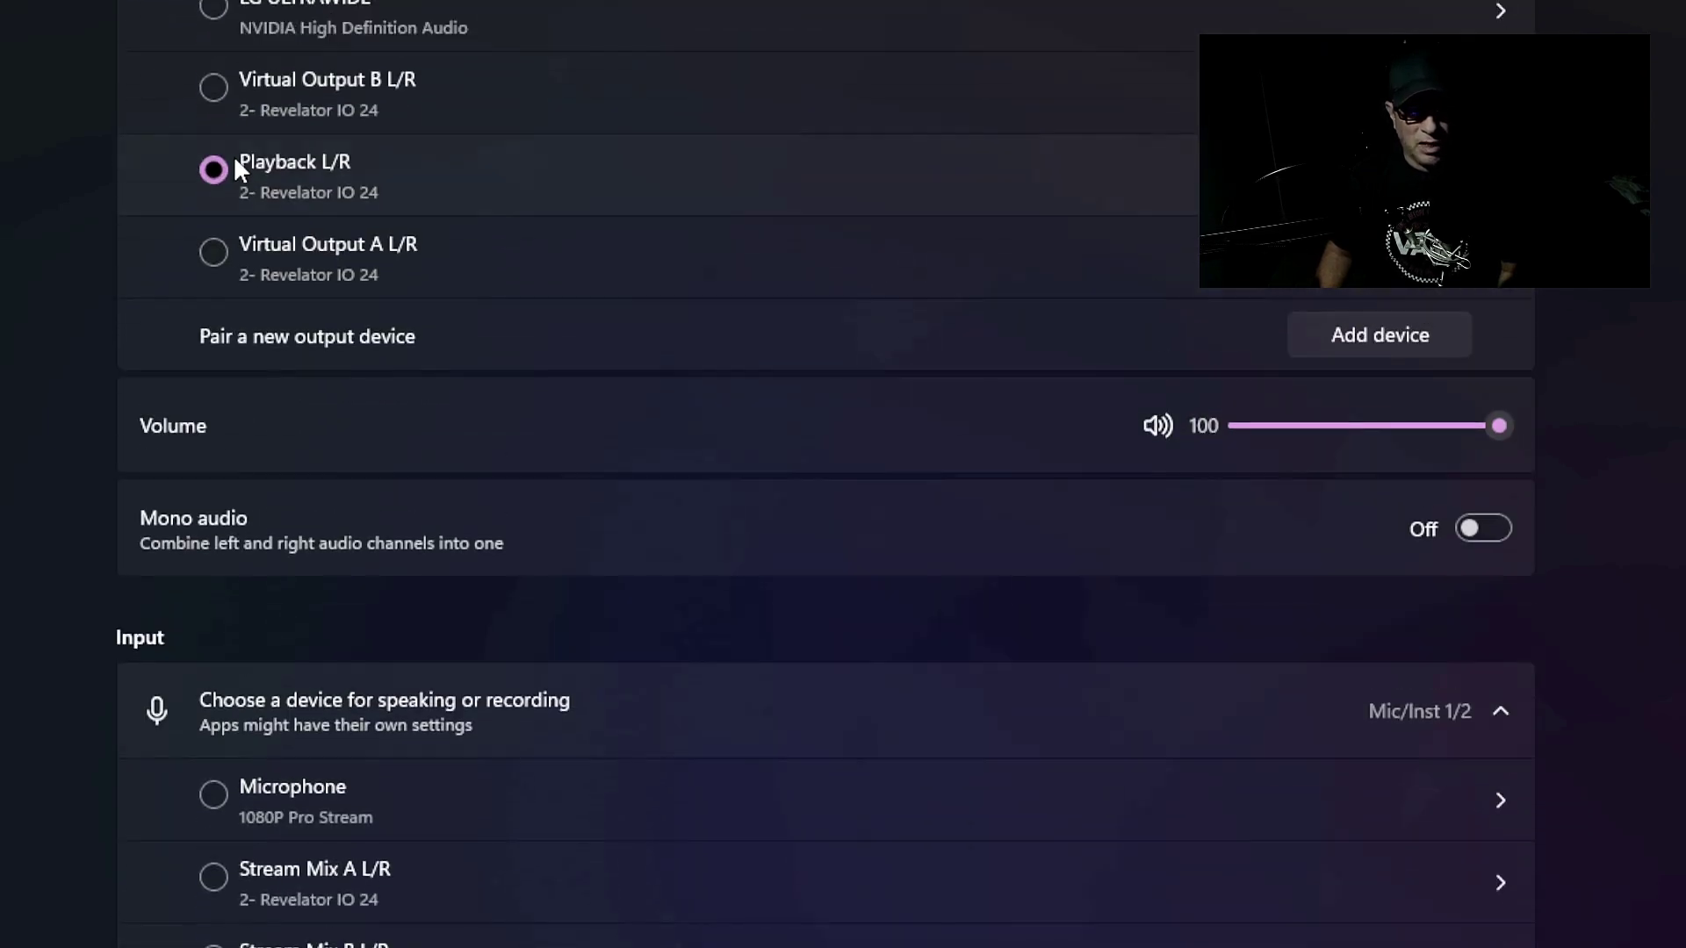
pyautogui.click(307, 188)
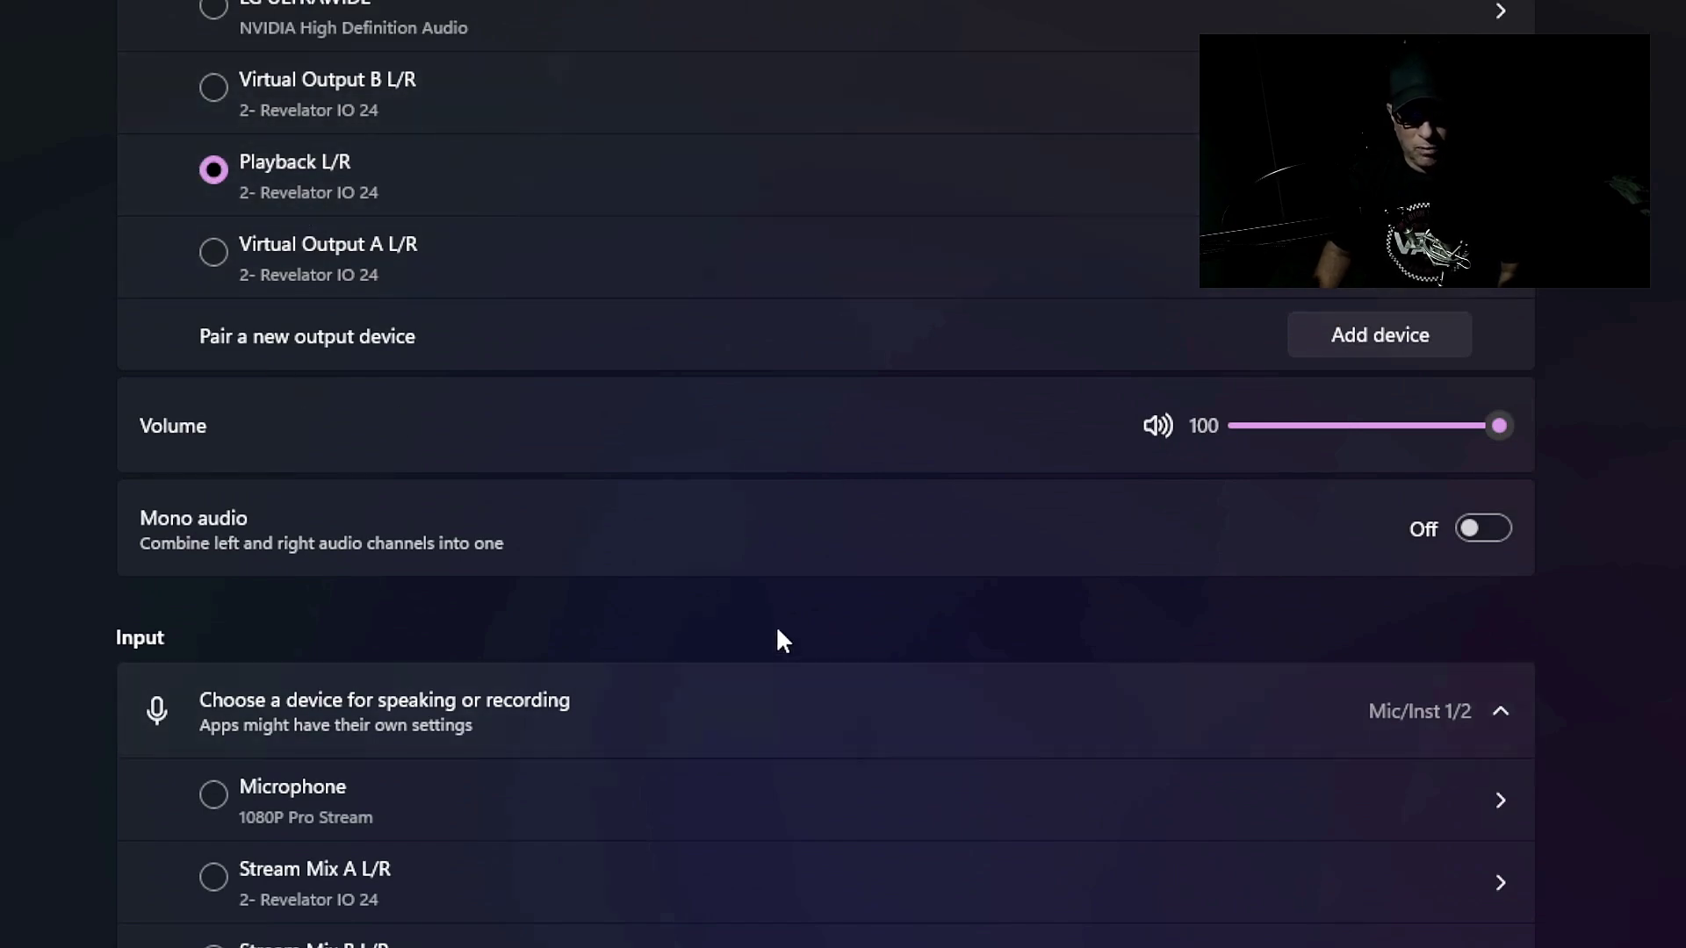
# - Confirm Mic/Inst 1/2 (Revelator IO 24) is the selected input device
pyautogui.scroll(-4, 775, 639)
pyautogui.scroll(6, 733, 620)
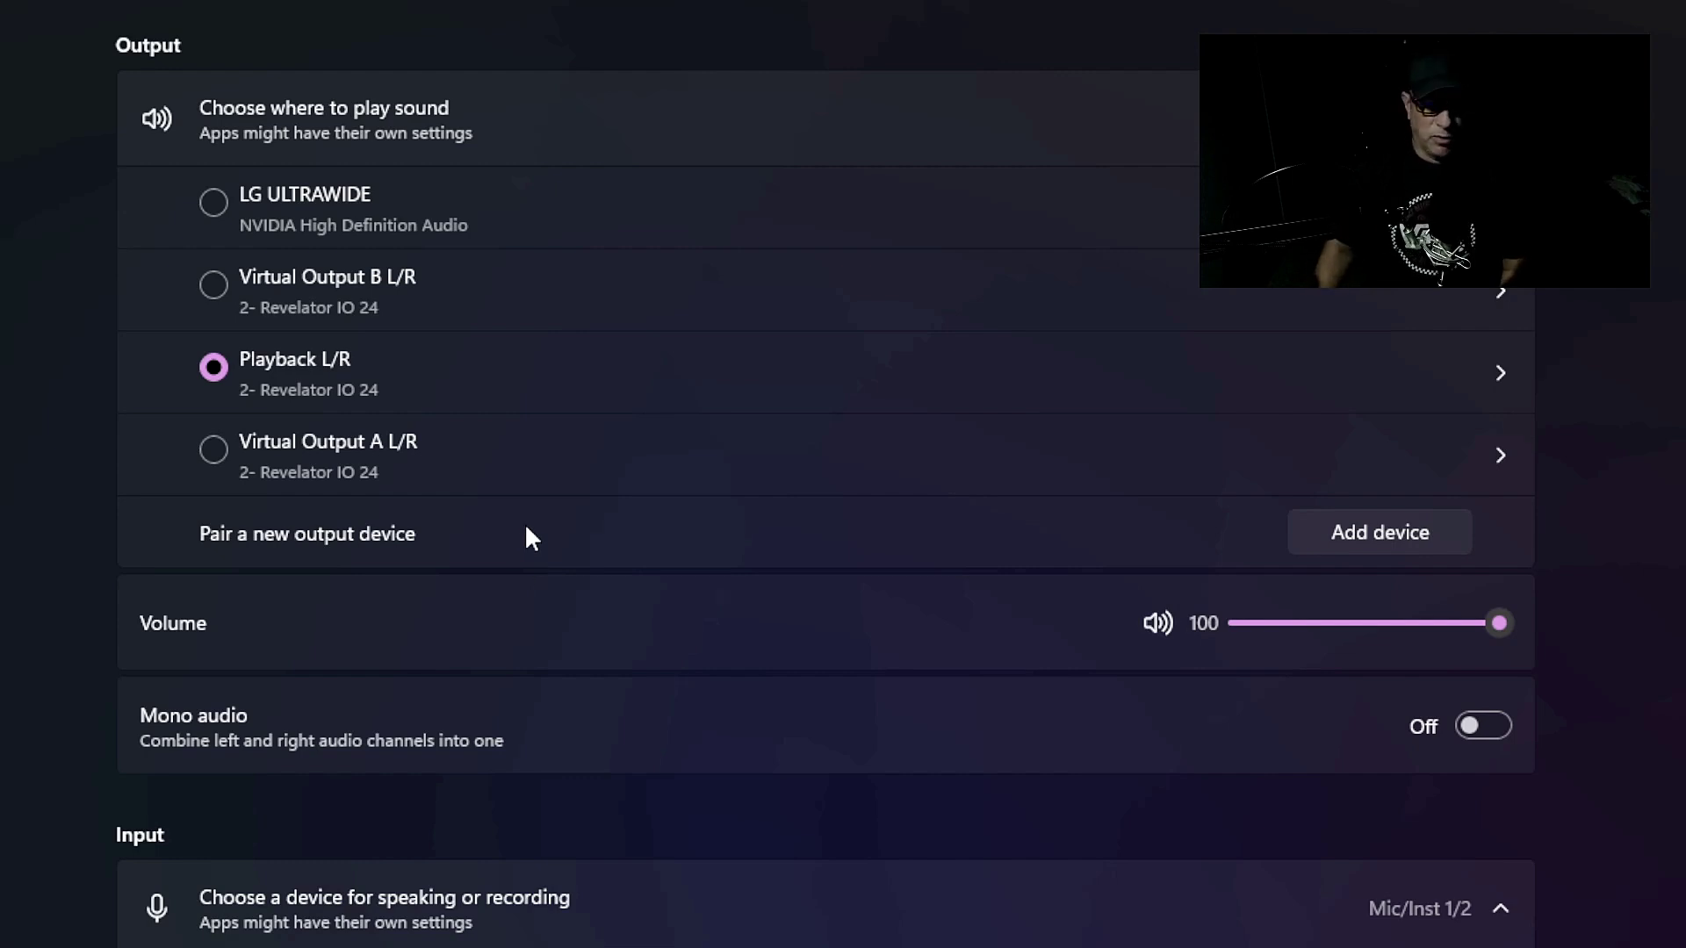
pyautogui.scroll(-2, 479, 505)
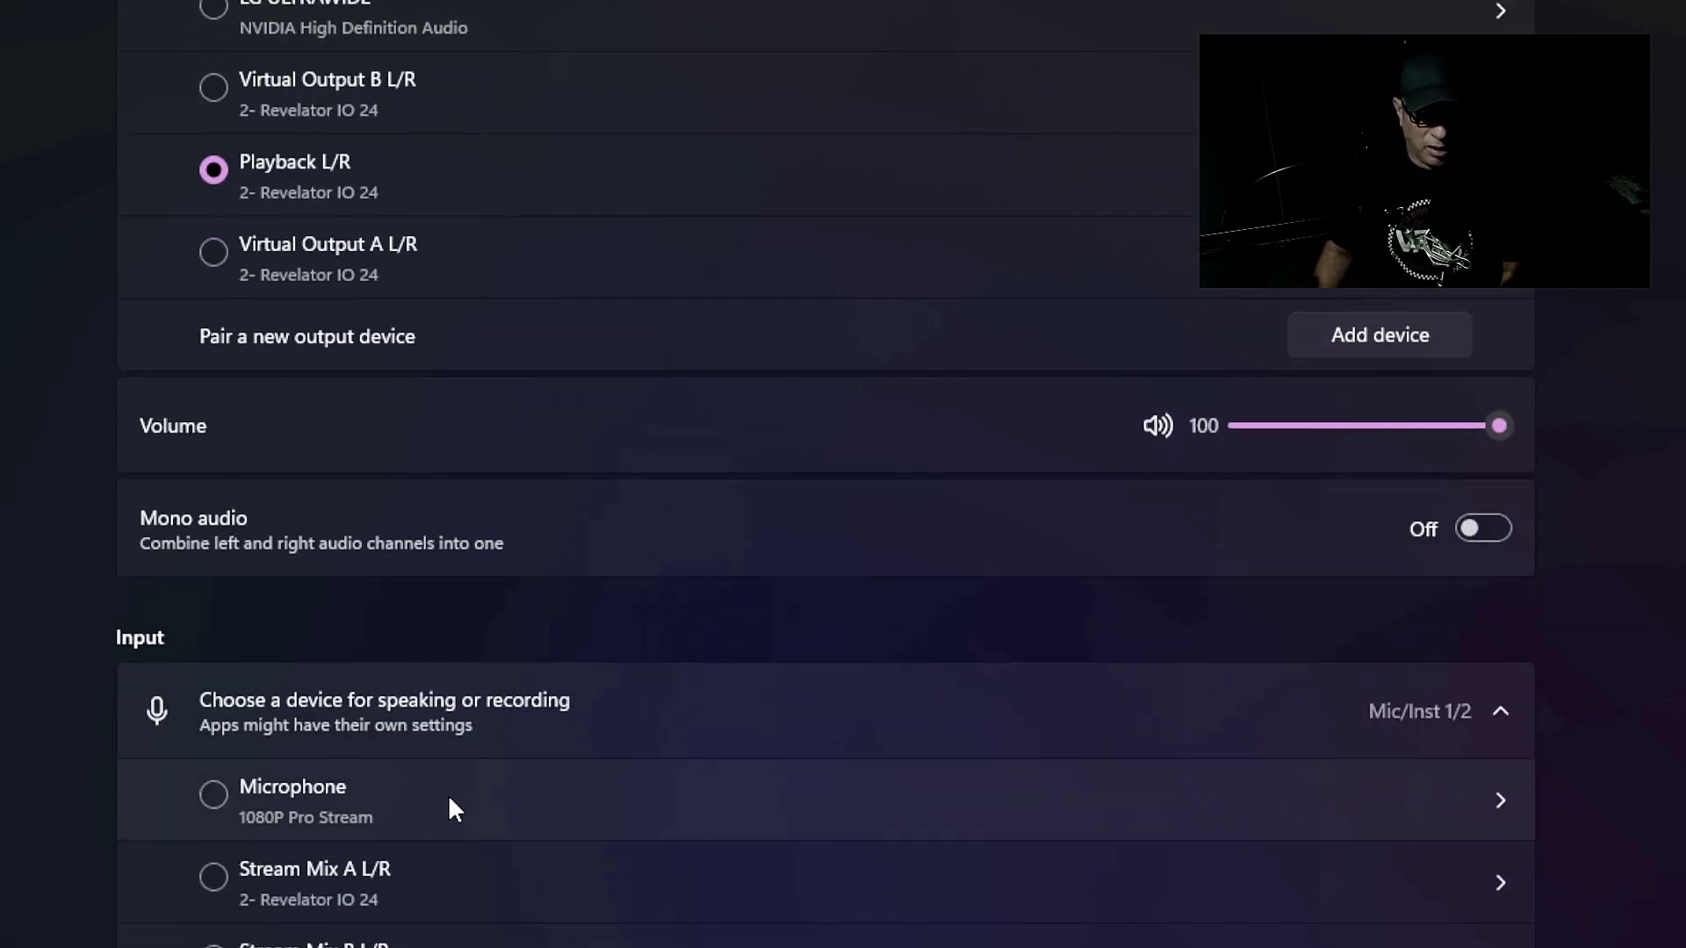
pyautogui.scroll(-2, 420, 865)
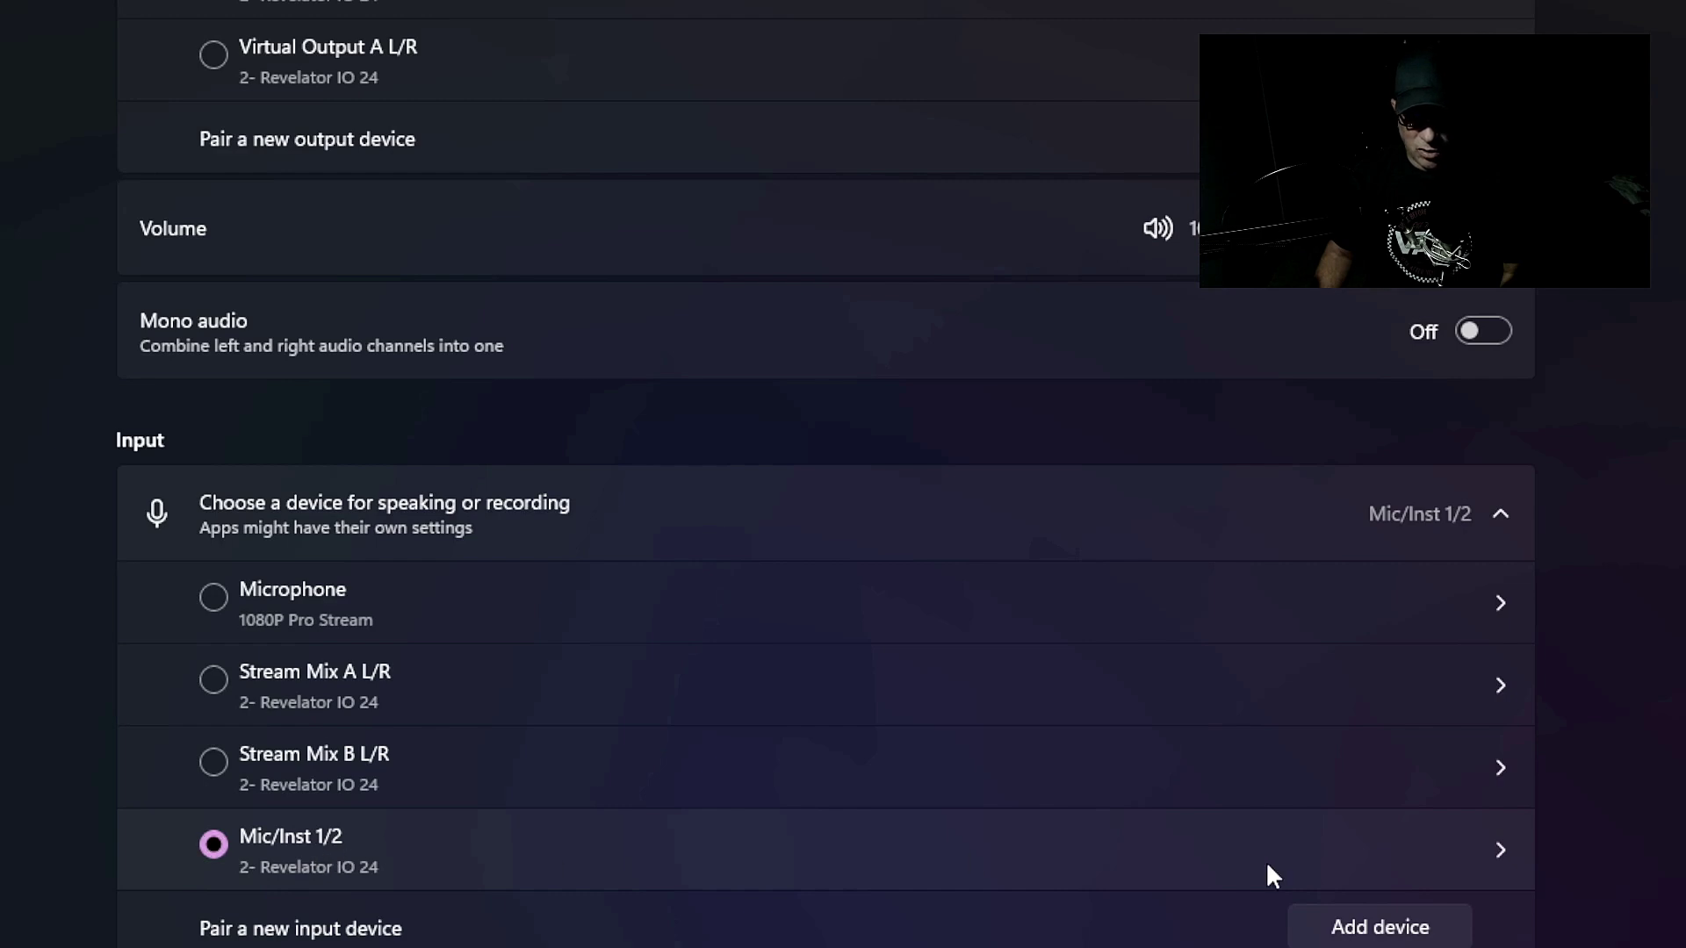
# - In Mic/Inst 1/2 properties, set Audio enhancements to Off, then back to Device Default Effects
pyautogui.click(1495, 857)
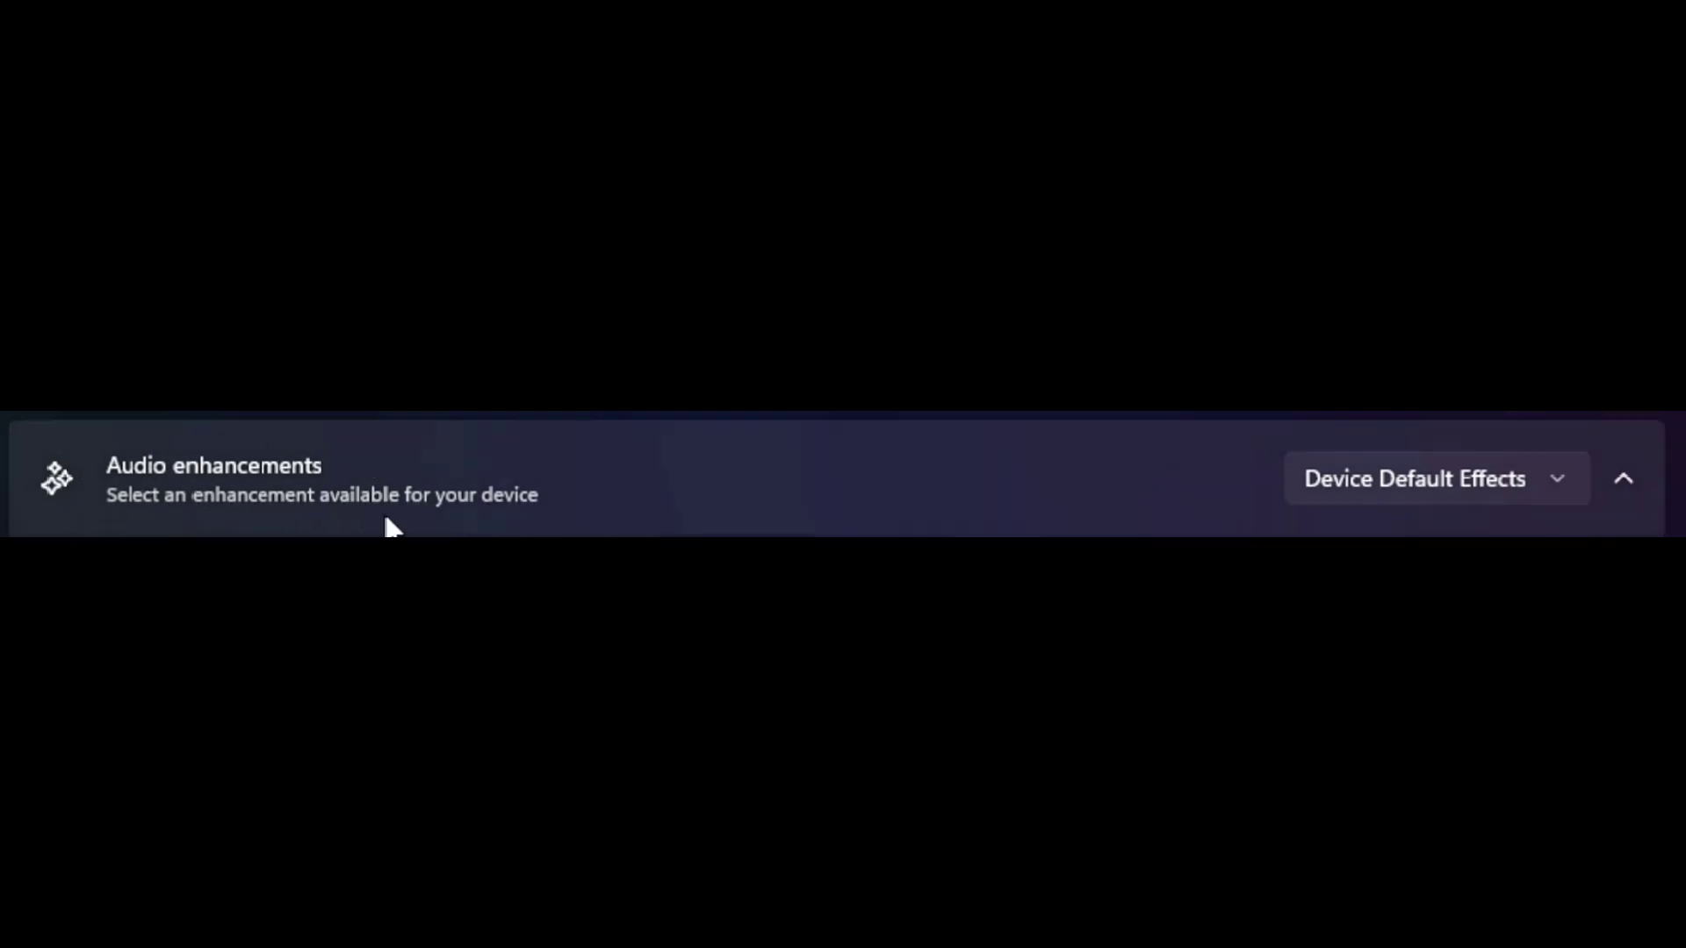
pyautogui.click(1559, 492)
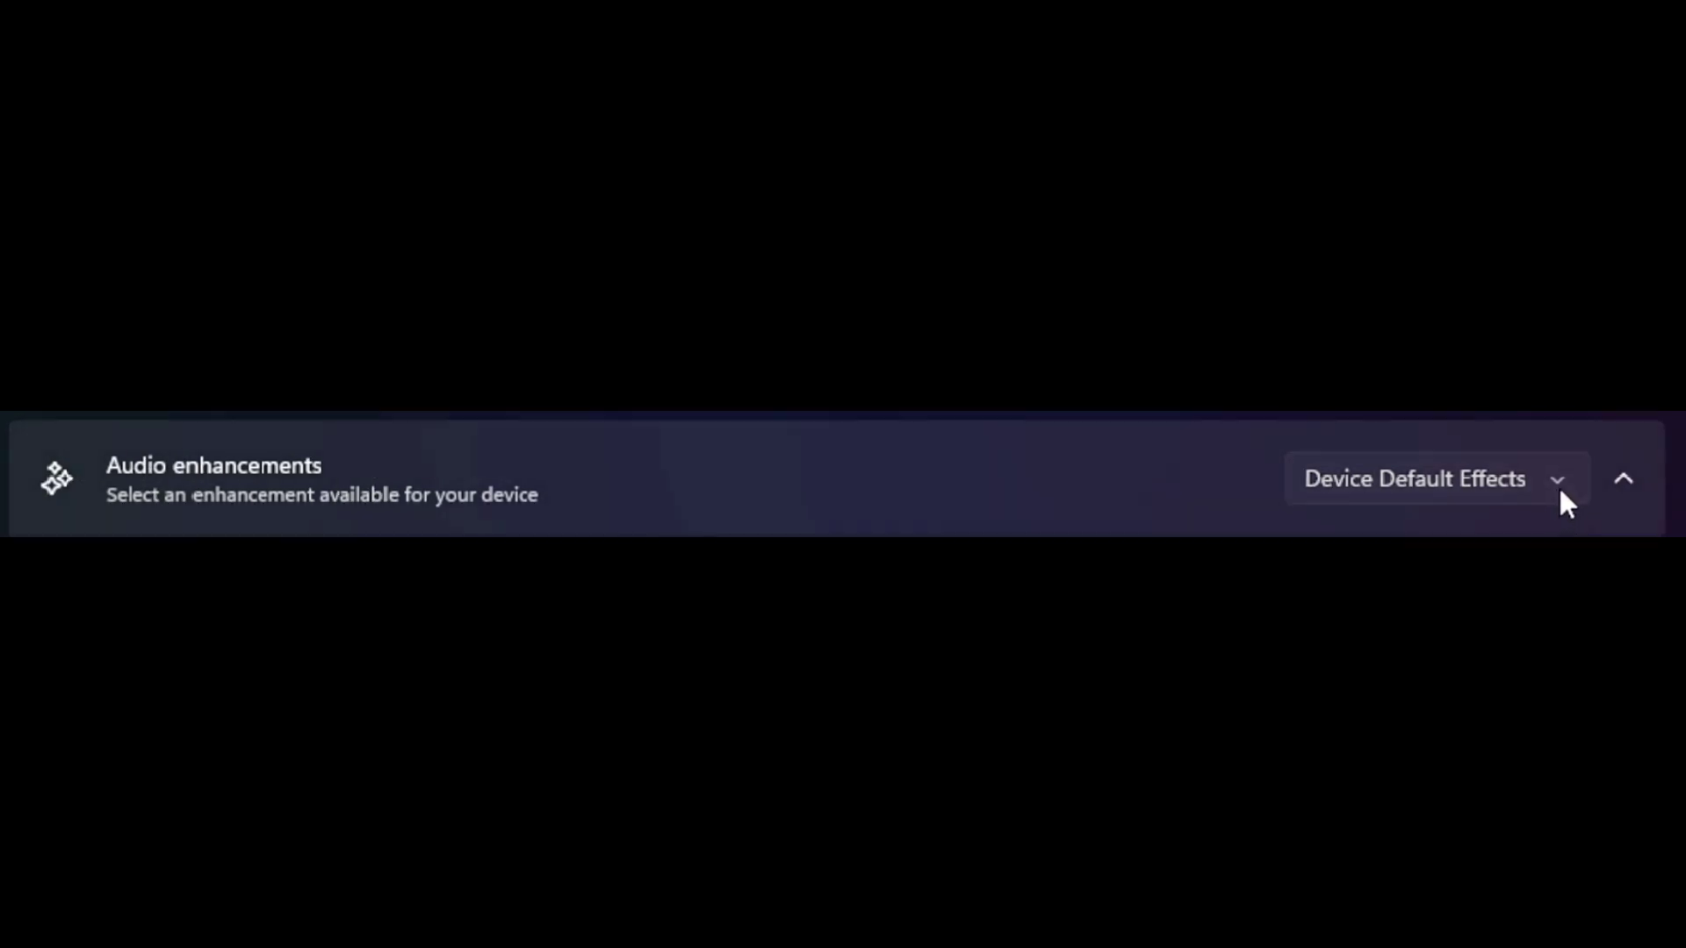
pyautogui.click(1367, 428)
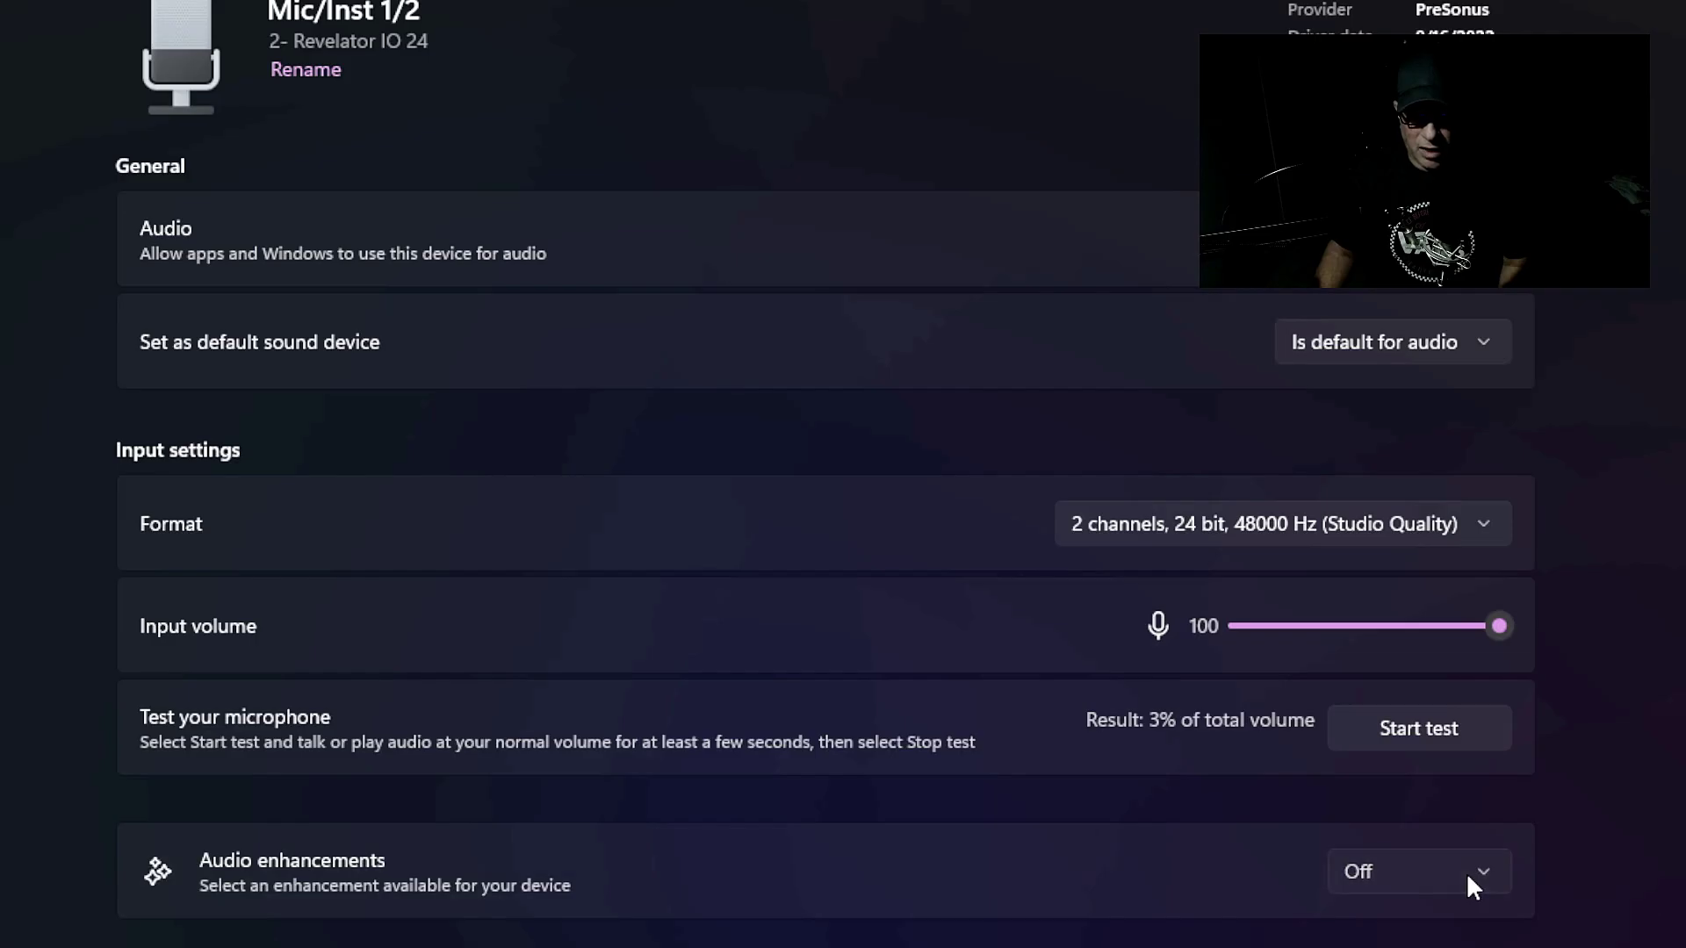
pyautogui.click(1588, 489)
pyautogui.click(1405, 922)
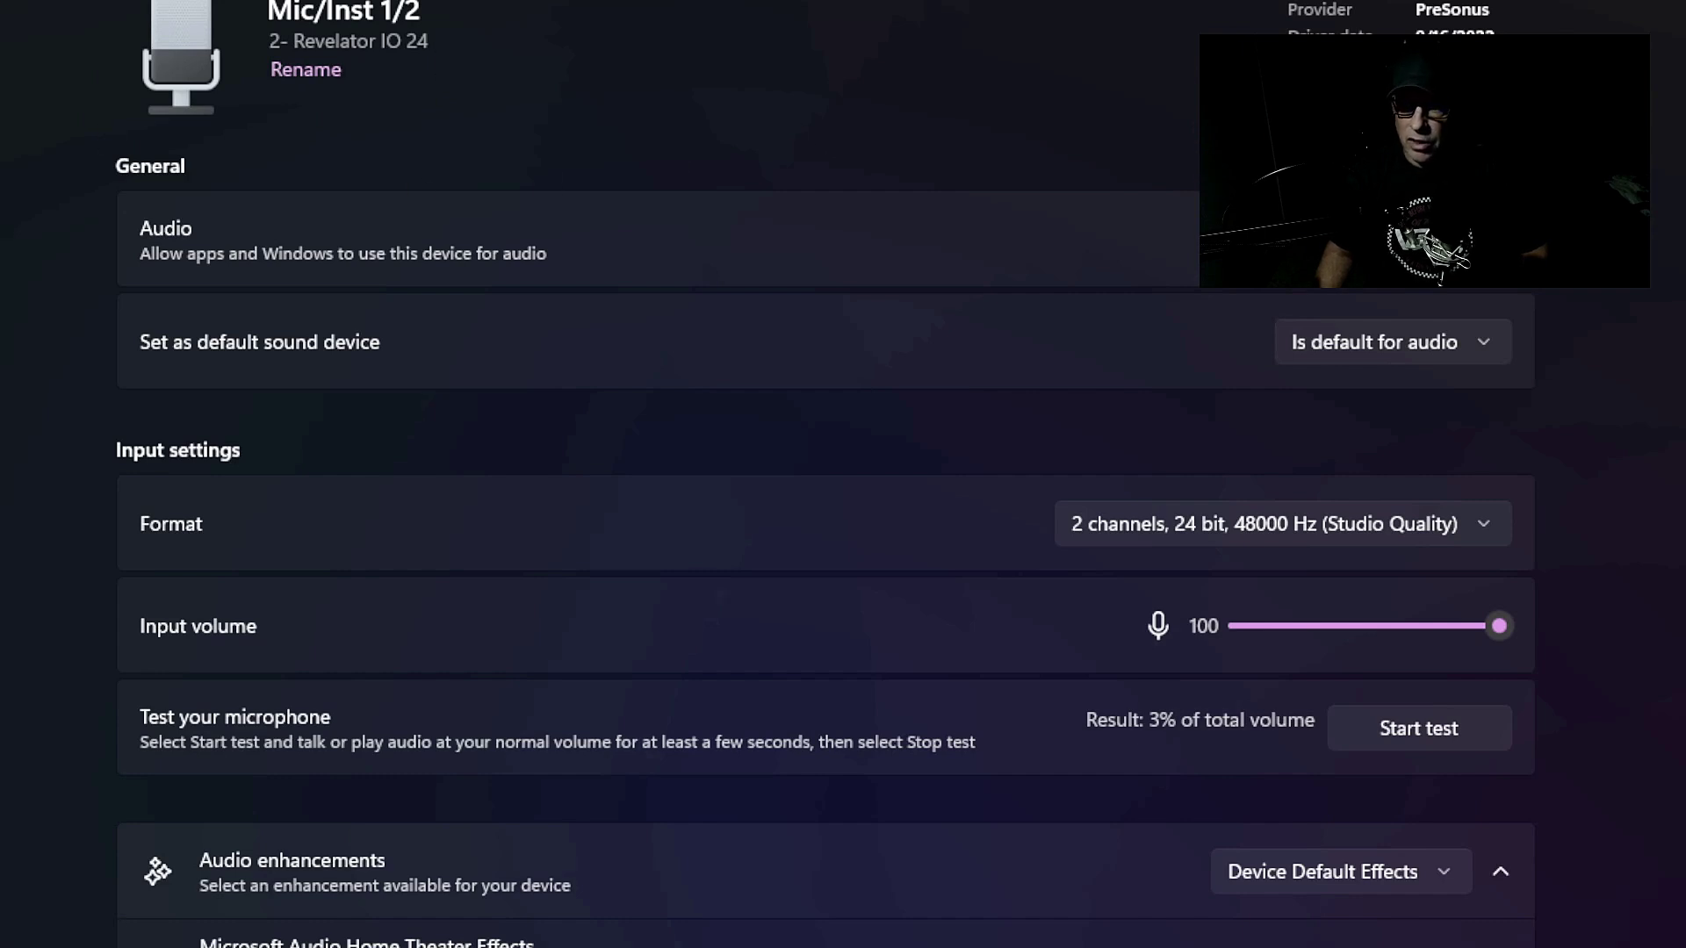
# - Leave Settings for the desktop with Win+D to reach Studio One's start page
pyautogui.press('super+d')
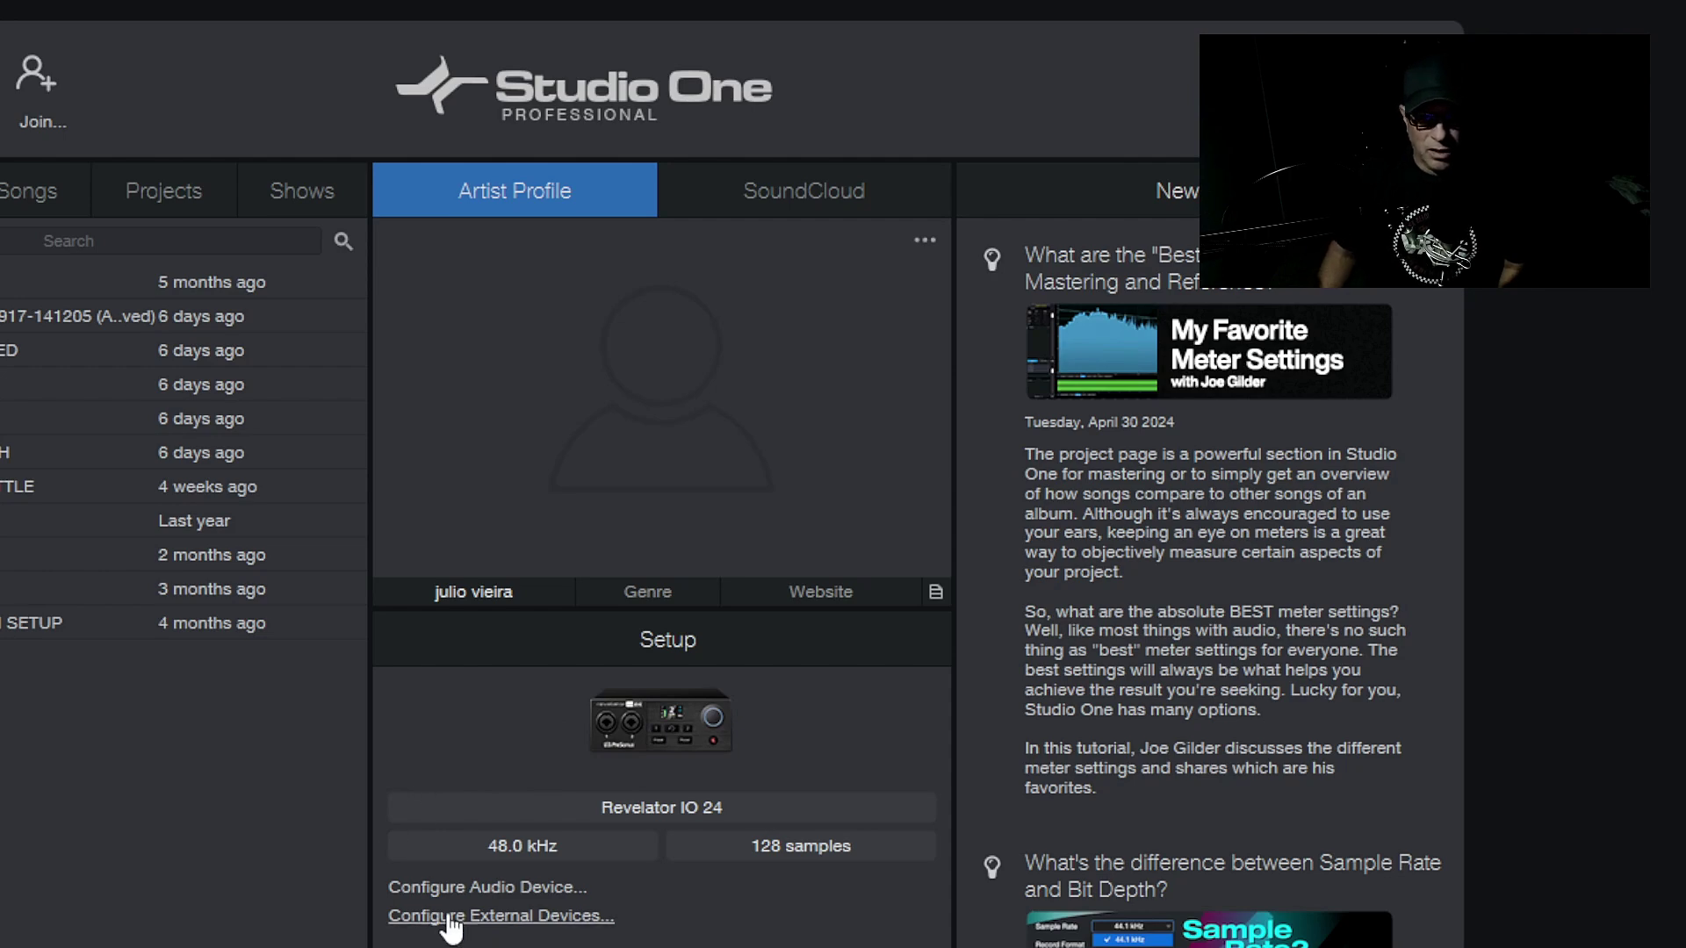
# - Open Studio One's Audio Device setup via Configure Audio Device on the Start page
pyautogui.click(475, 896)
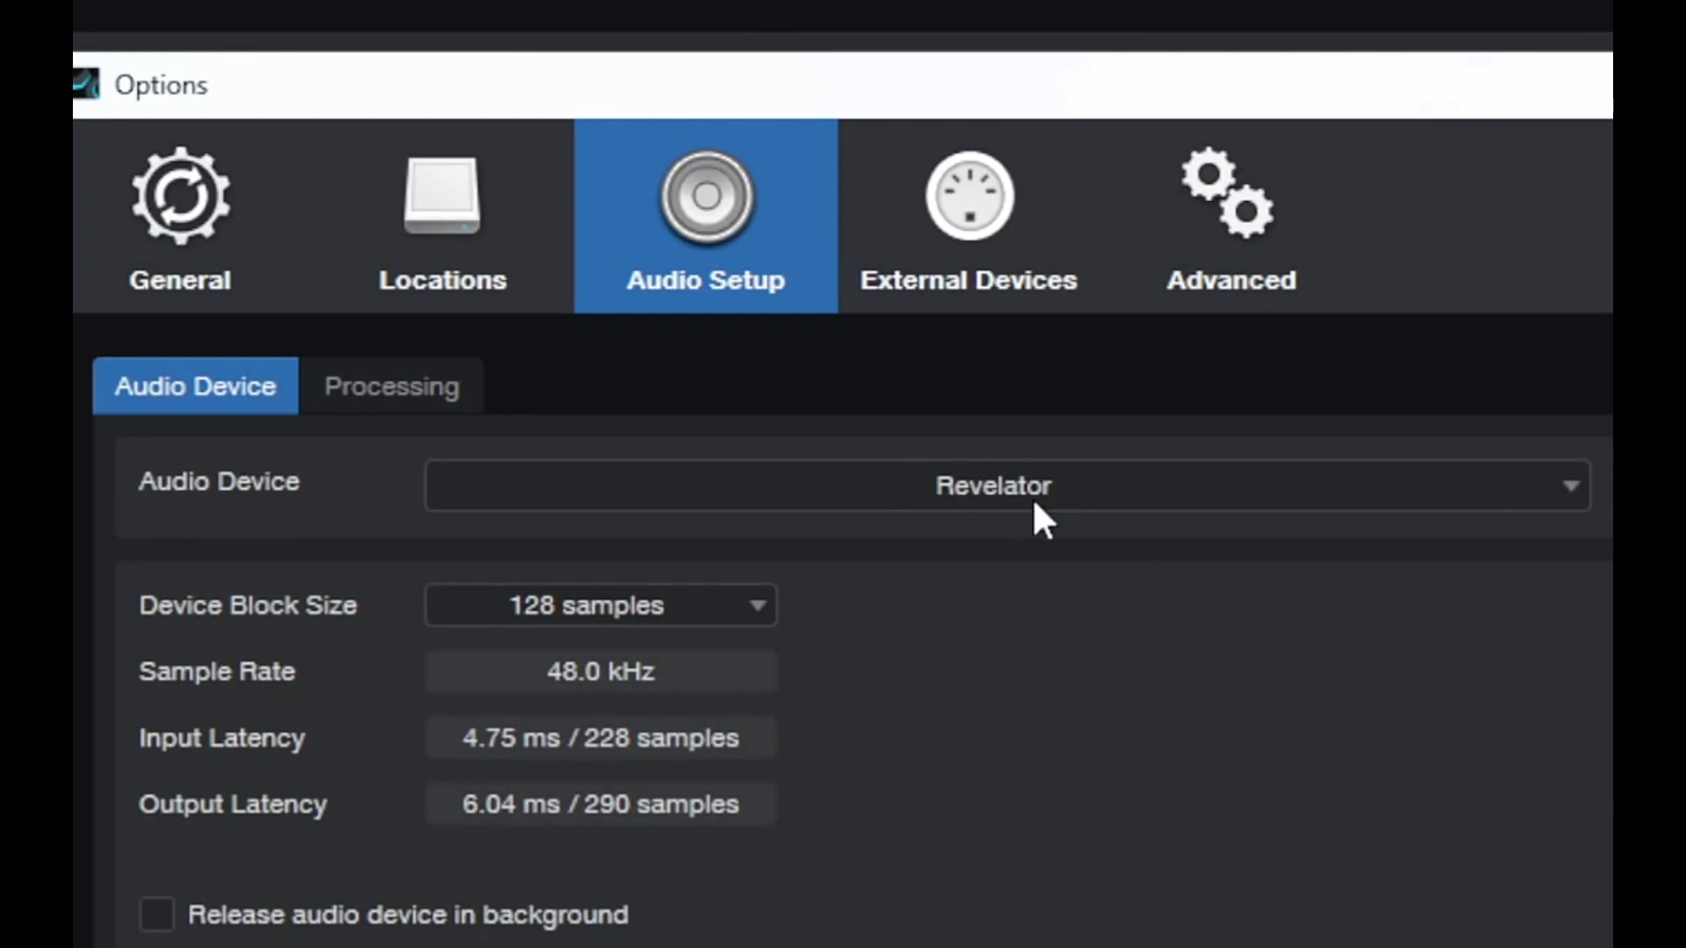
# - Keep Revelator selected in the Audio Device list and go to the Processing options
pyautogui.click(1564, 489)
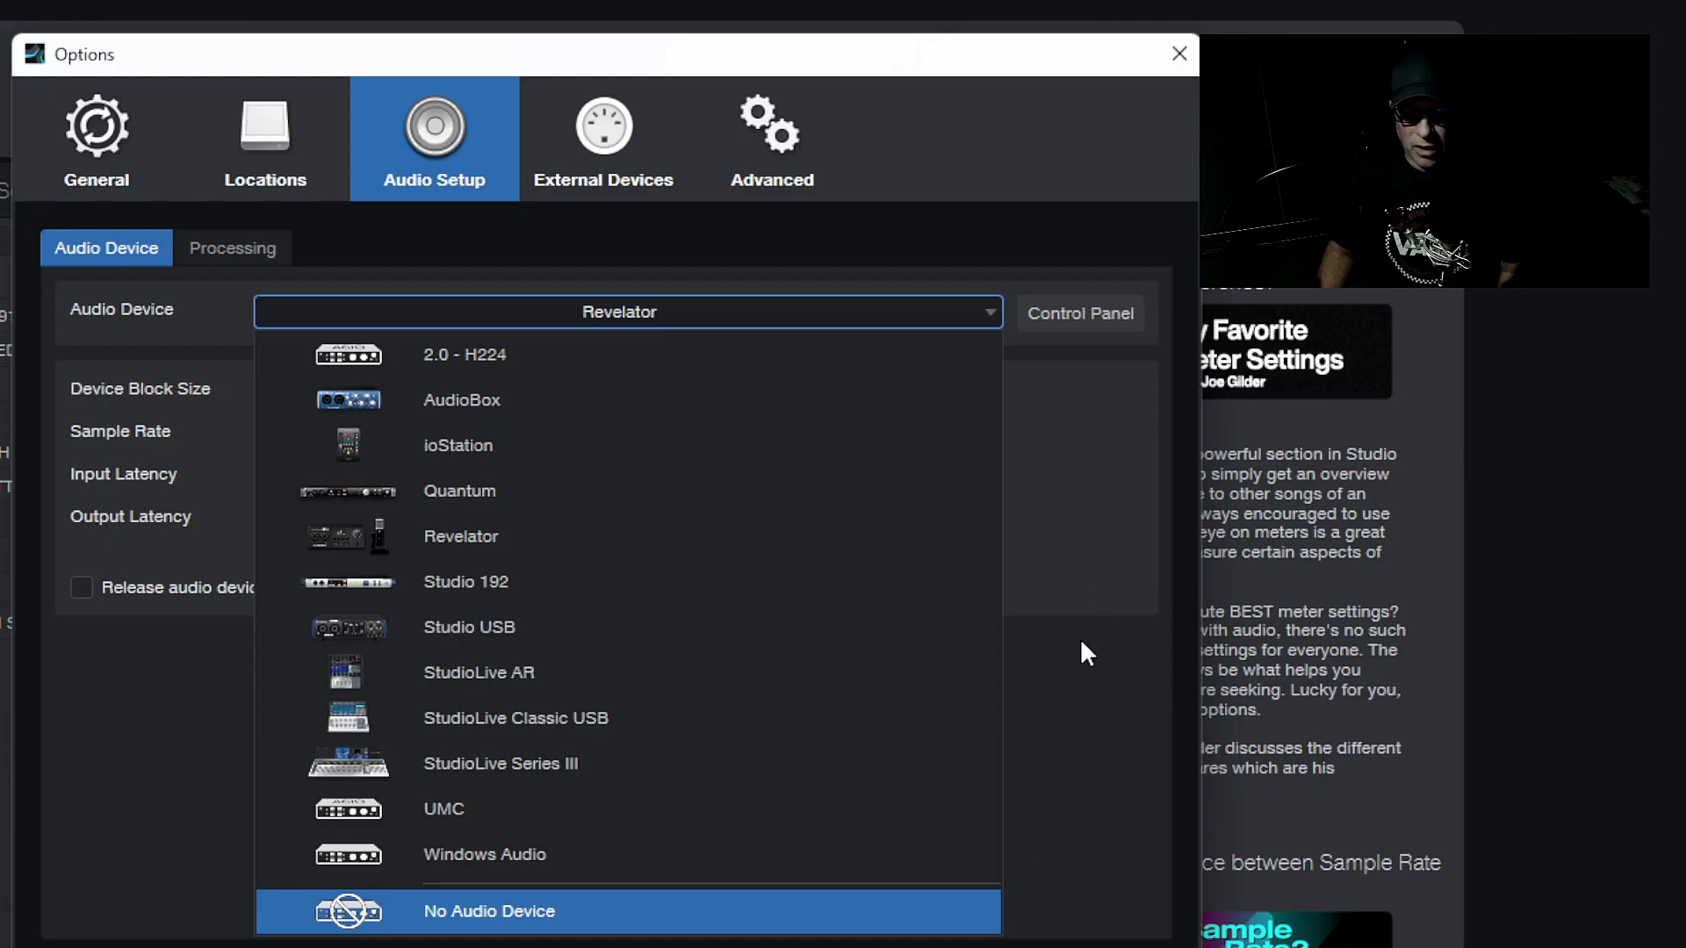
pyautogui.click(1498, 559)
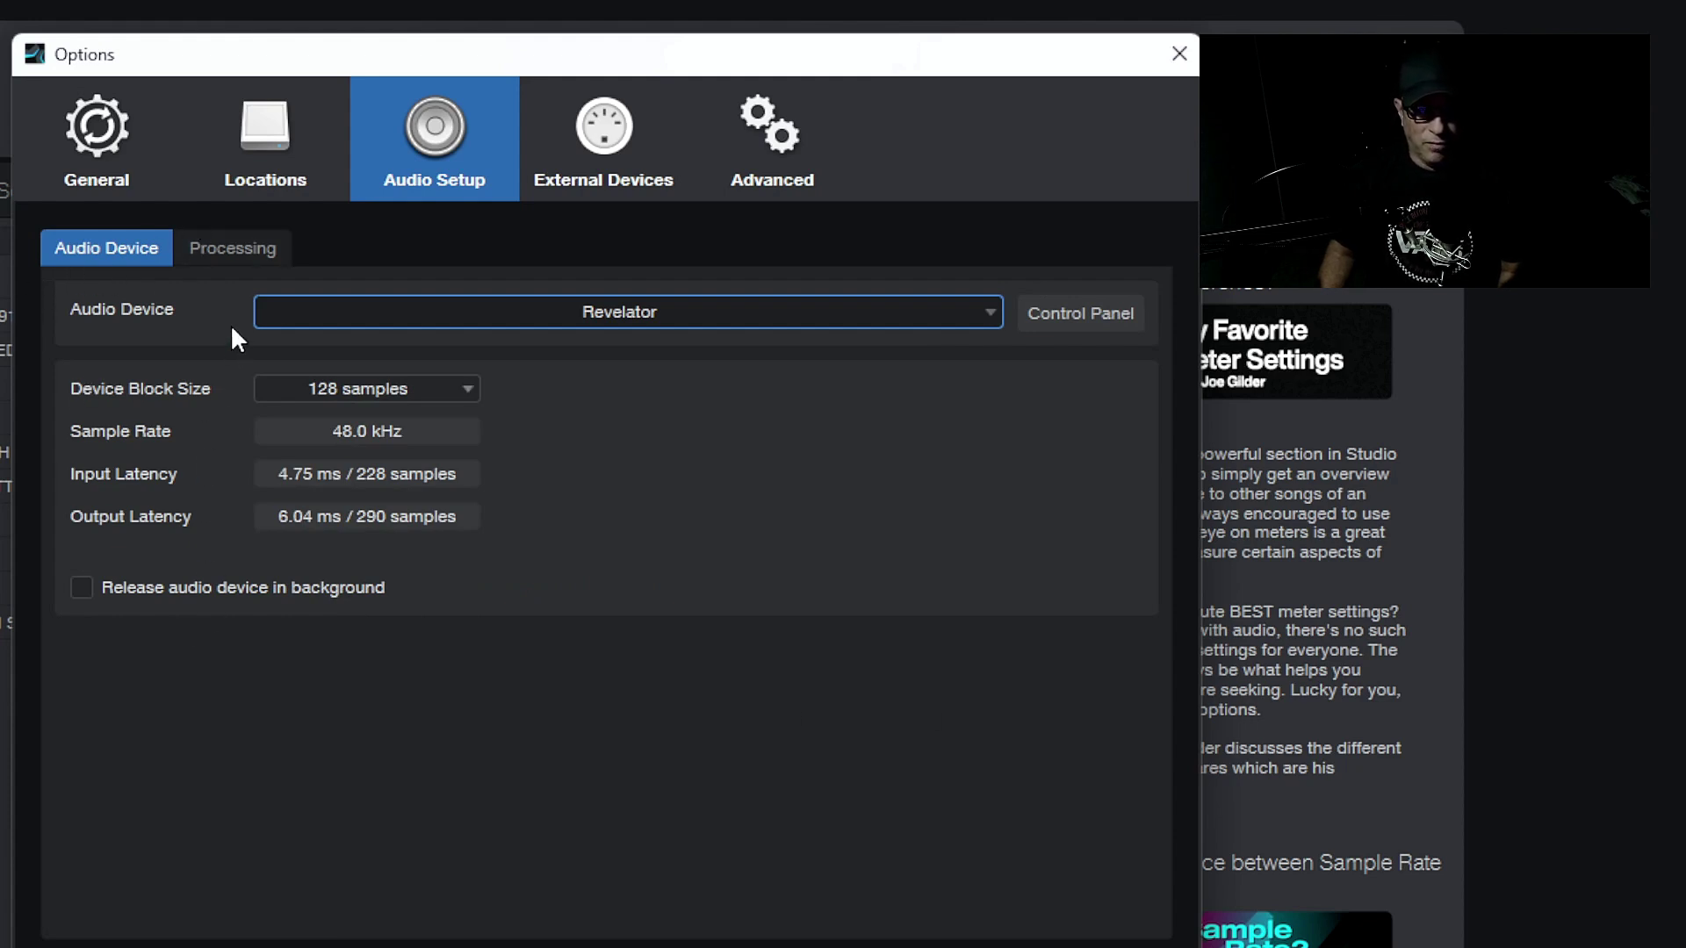
pyautogui.click(216, 251)
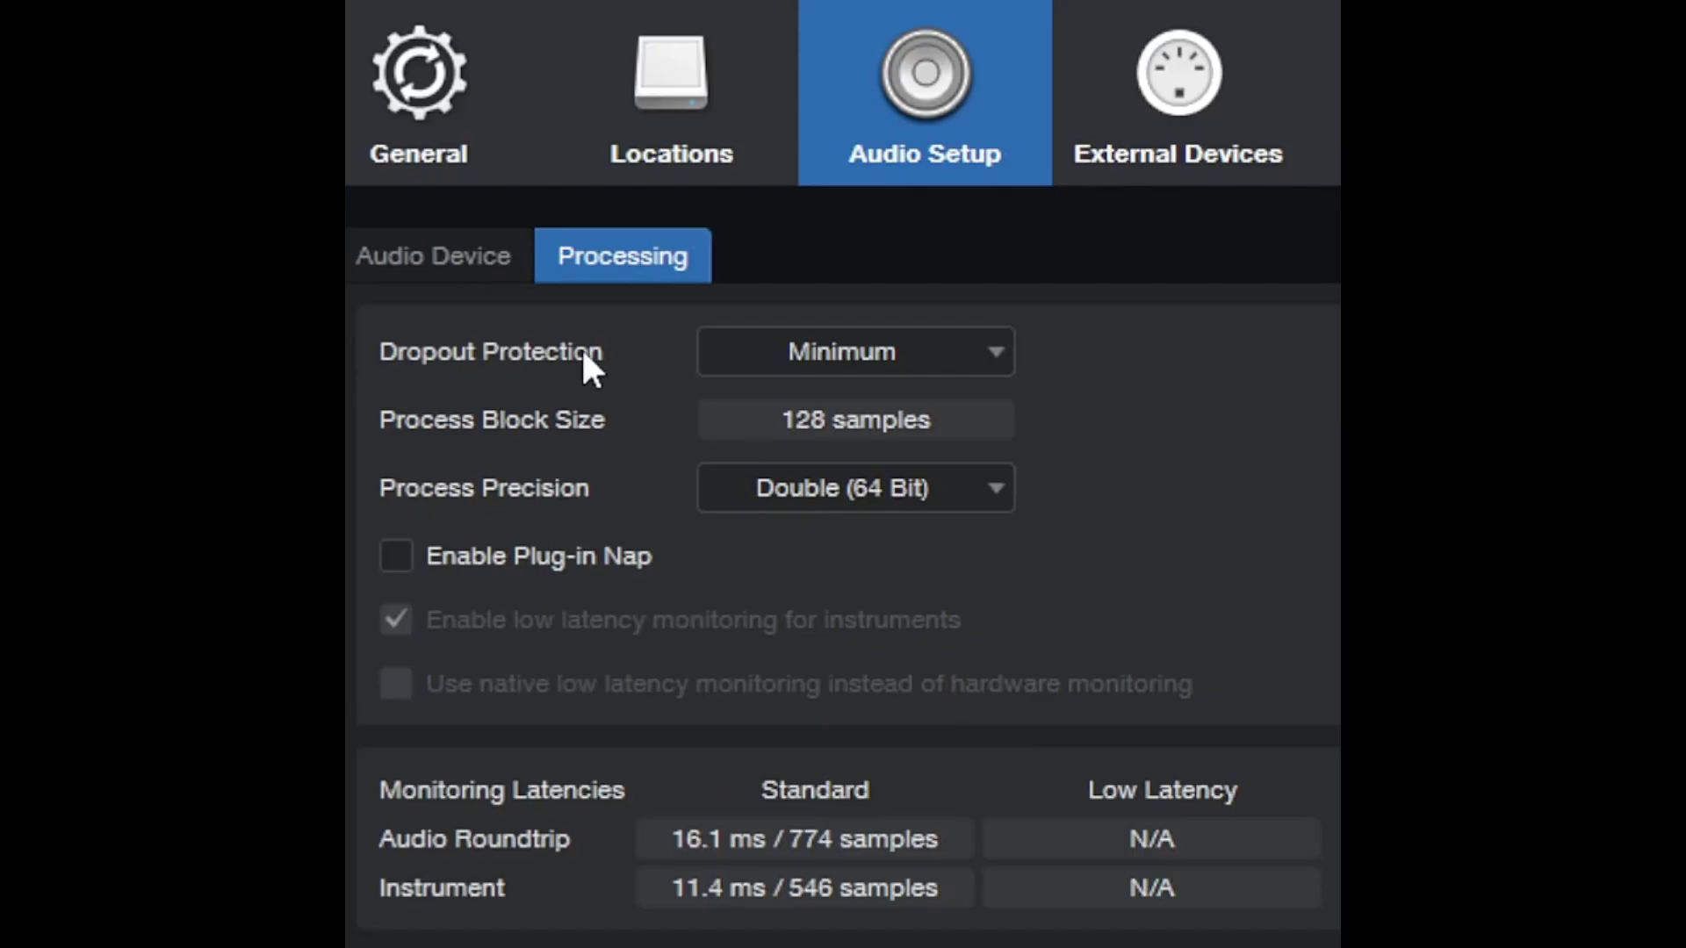
# - Leave Dropout Protection at Minimum and return to the Audio Device settings
pyautogui.click(1000, 353)
pyautogui.click(1001, 353)
pyautogui.click(1000, 353)
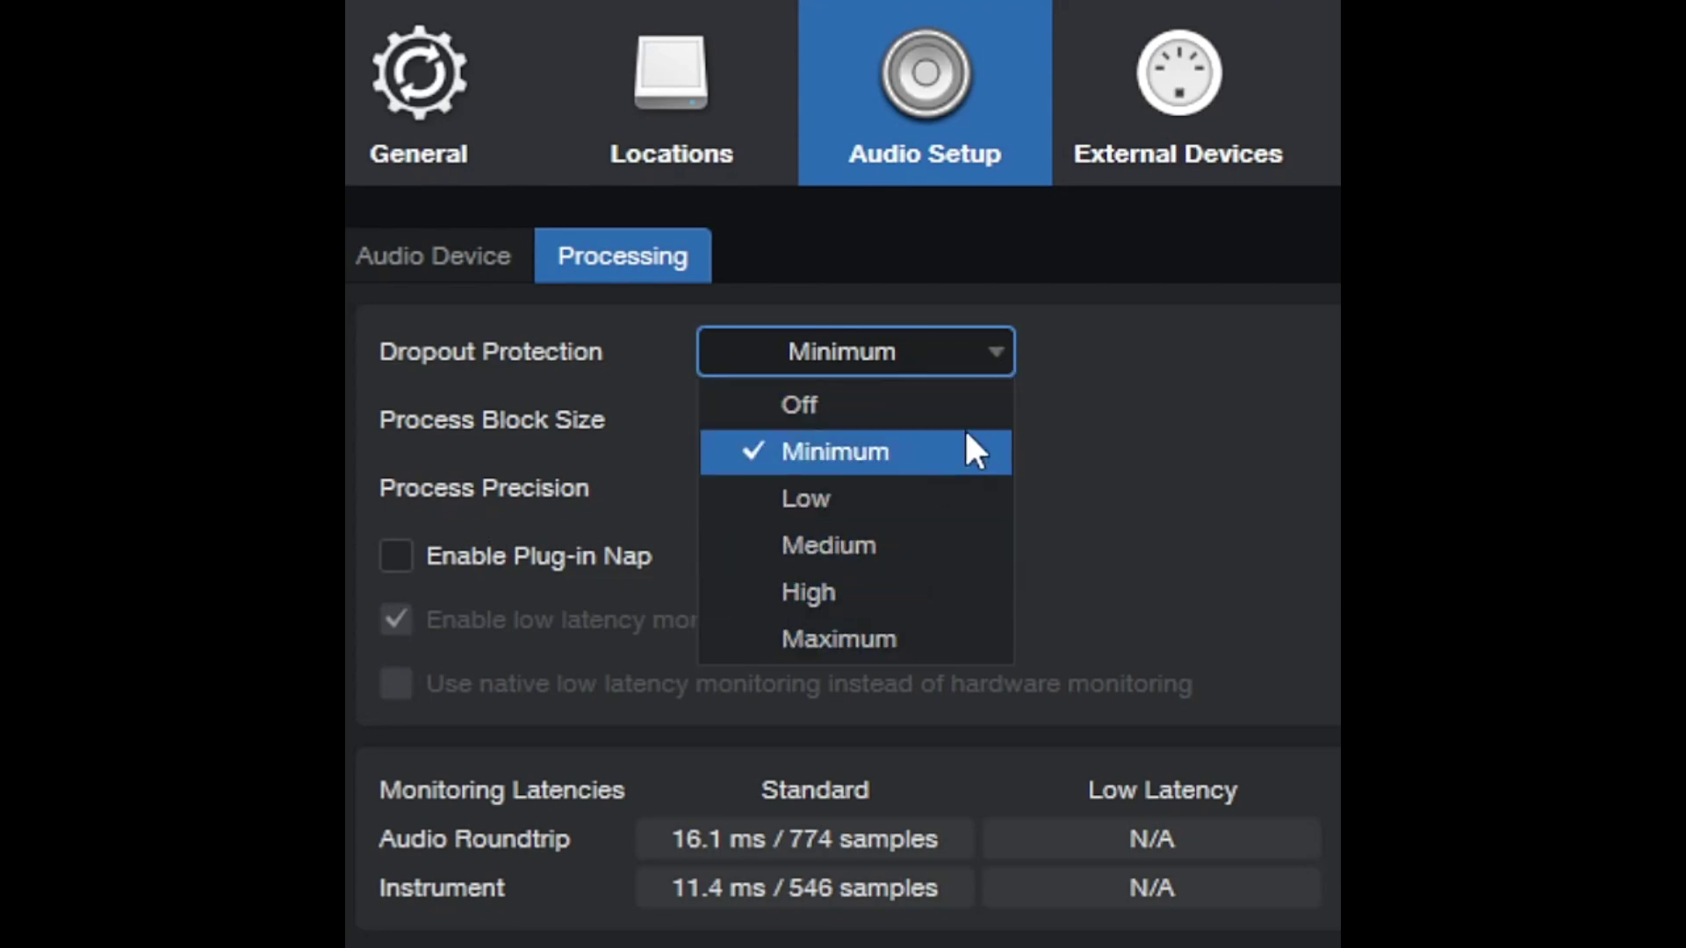
pyautogui.click(1308, 400)
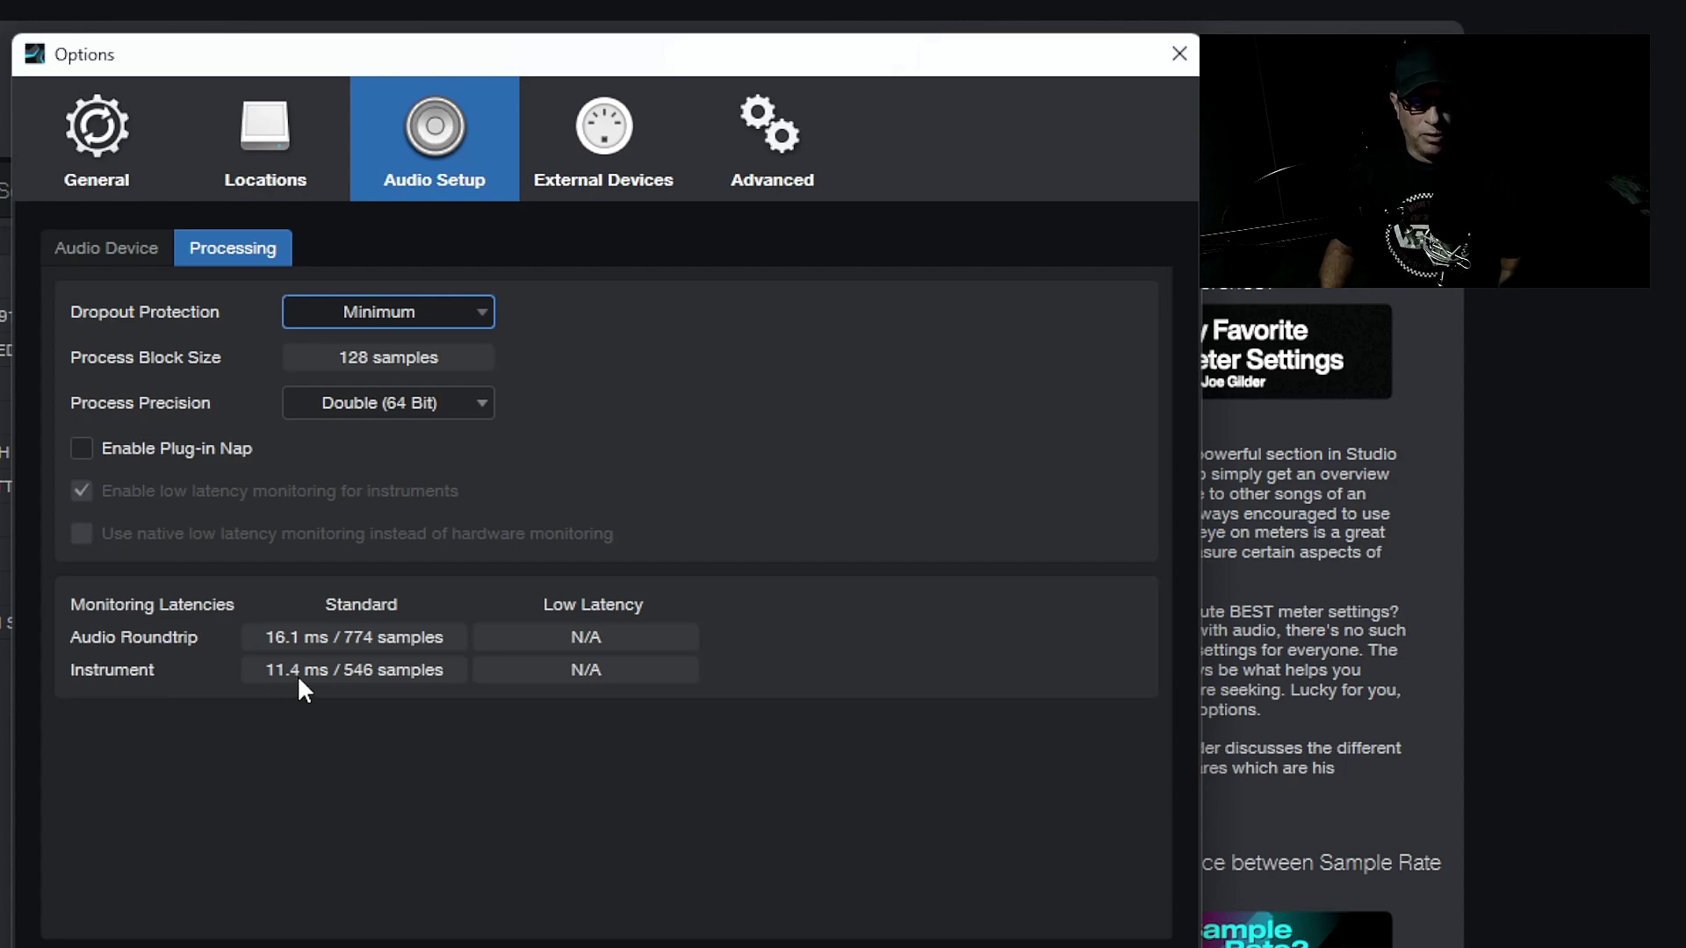
pyautogui.click(85, 263)
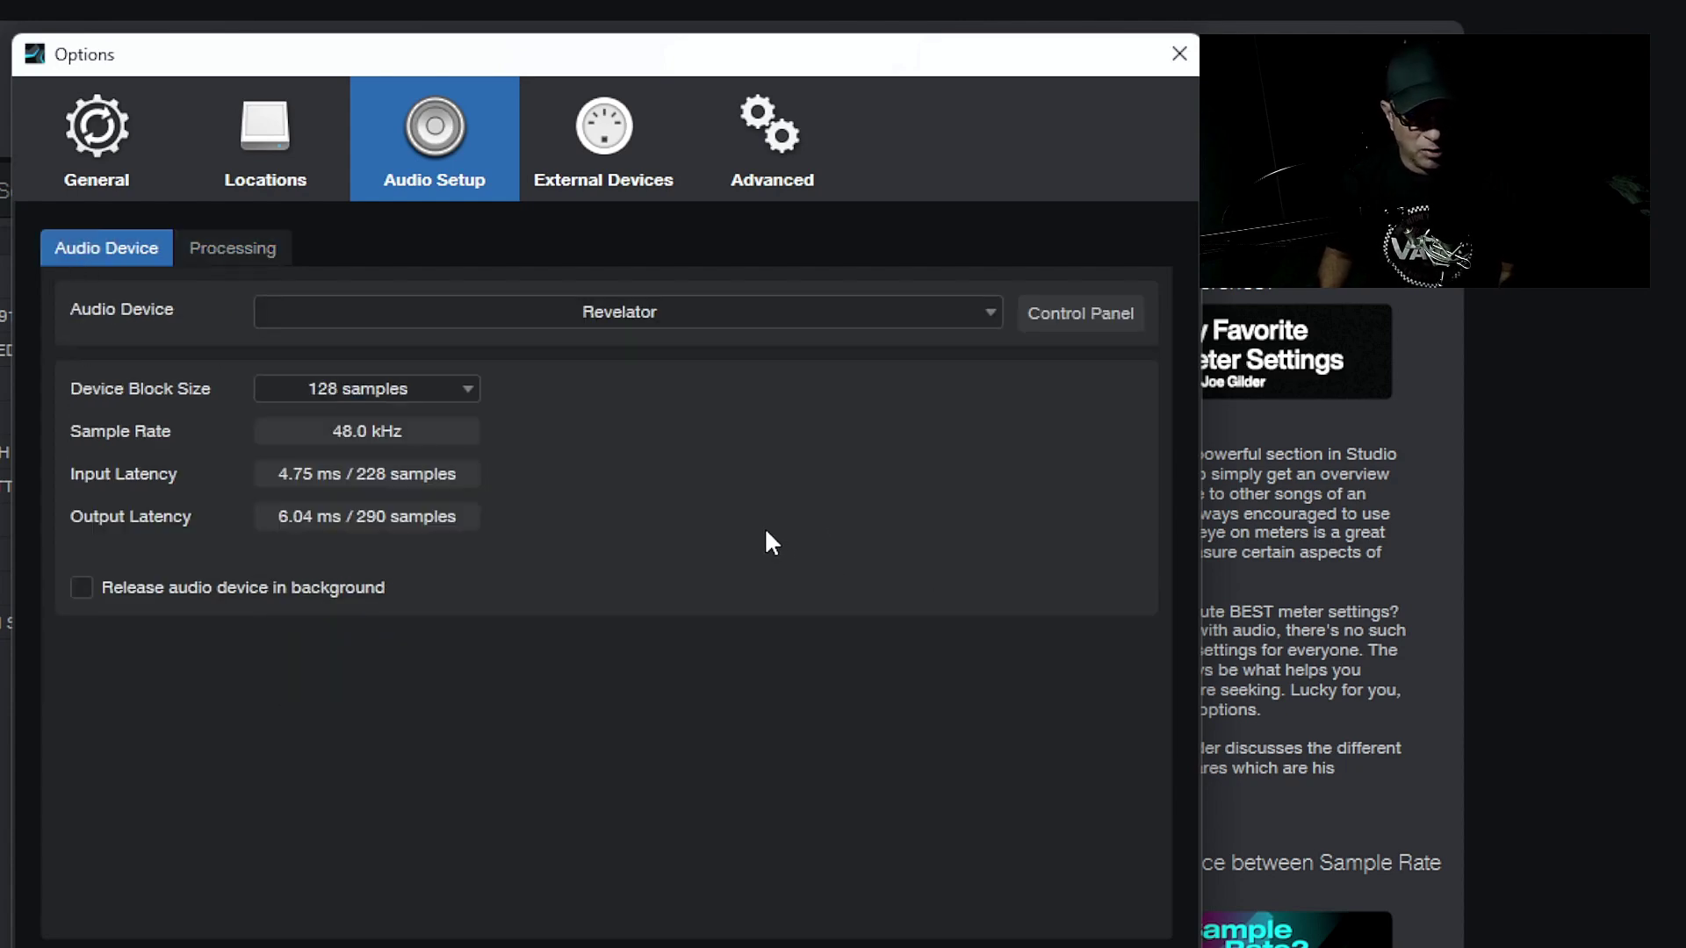
# - Browse Revelator's Device Block Size options, ranging 16 to 2048 samples
pyautogui.click(466, 389)
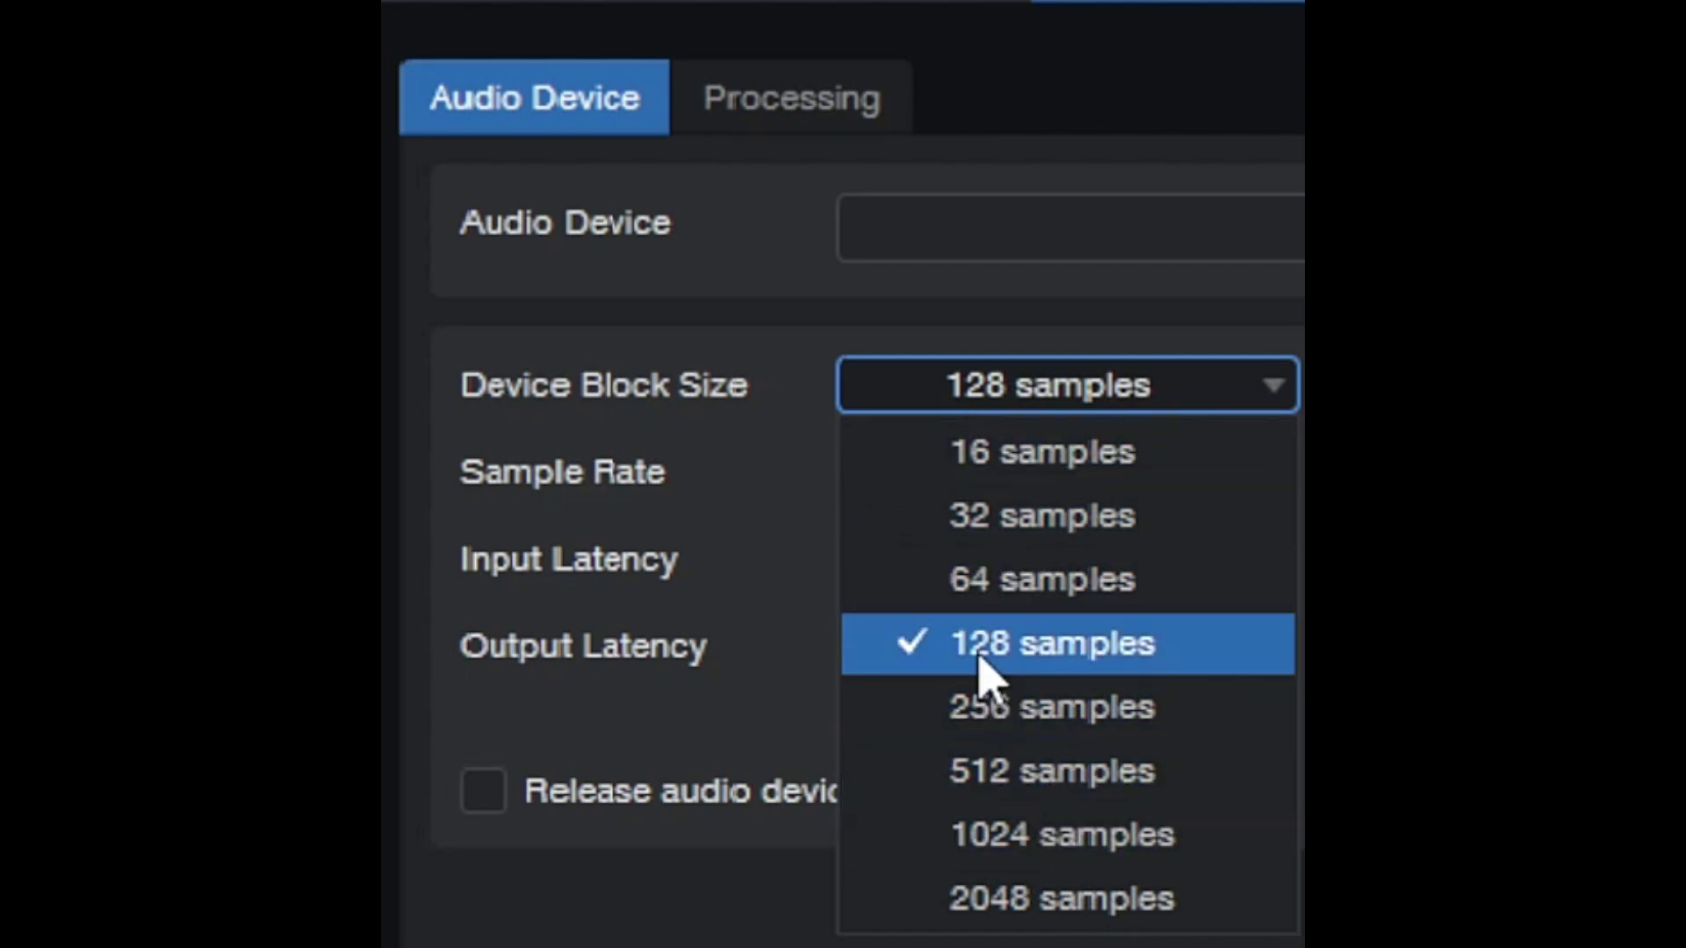
pyautogui.press('Down')
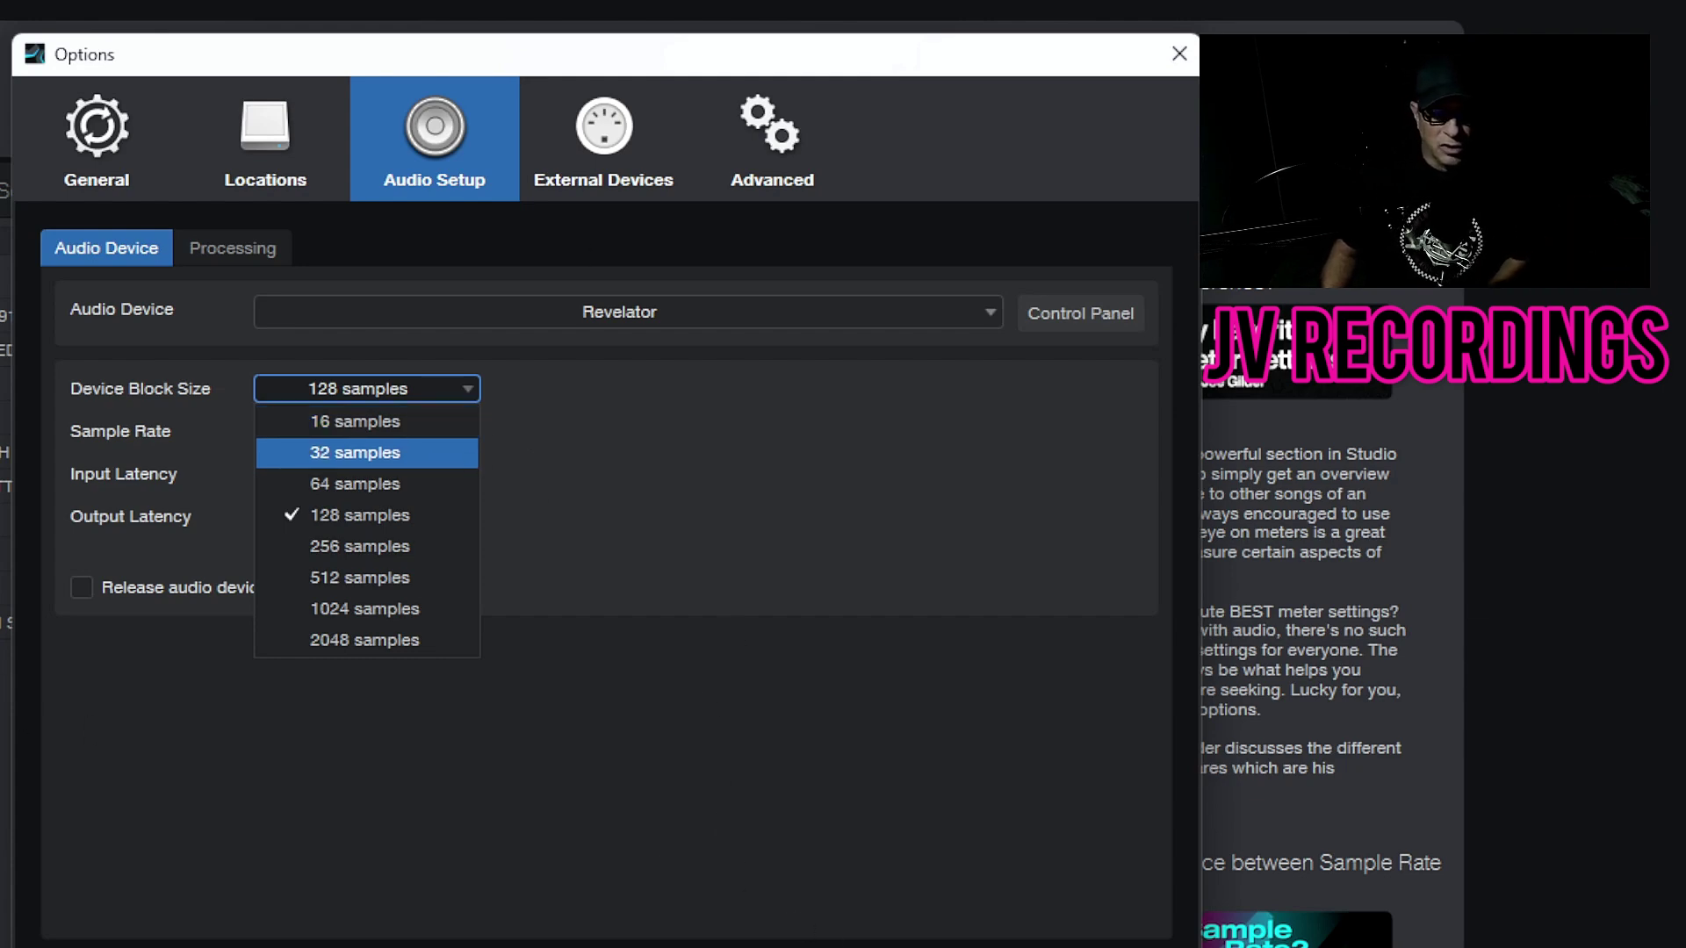
pyautogui.press('Down')
pyautogui.press('Down')
pyautogui.press('Down')
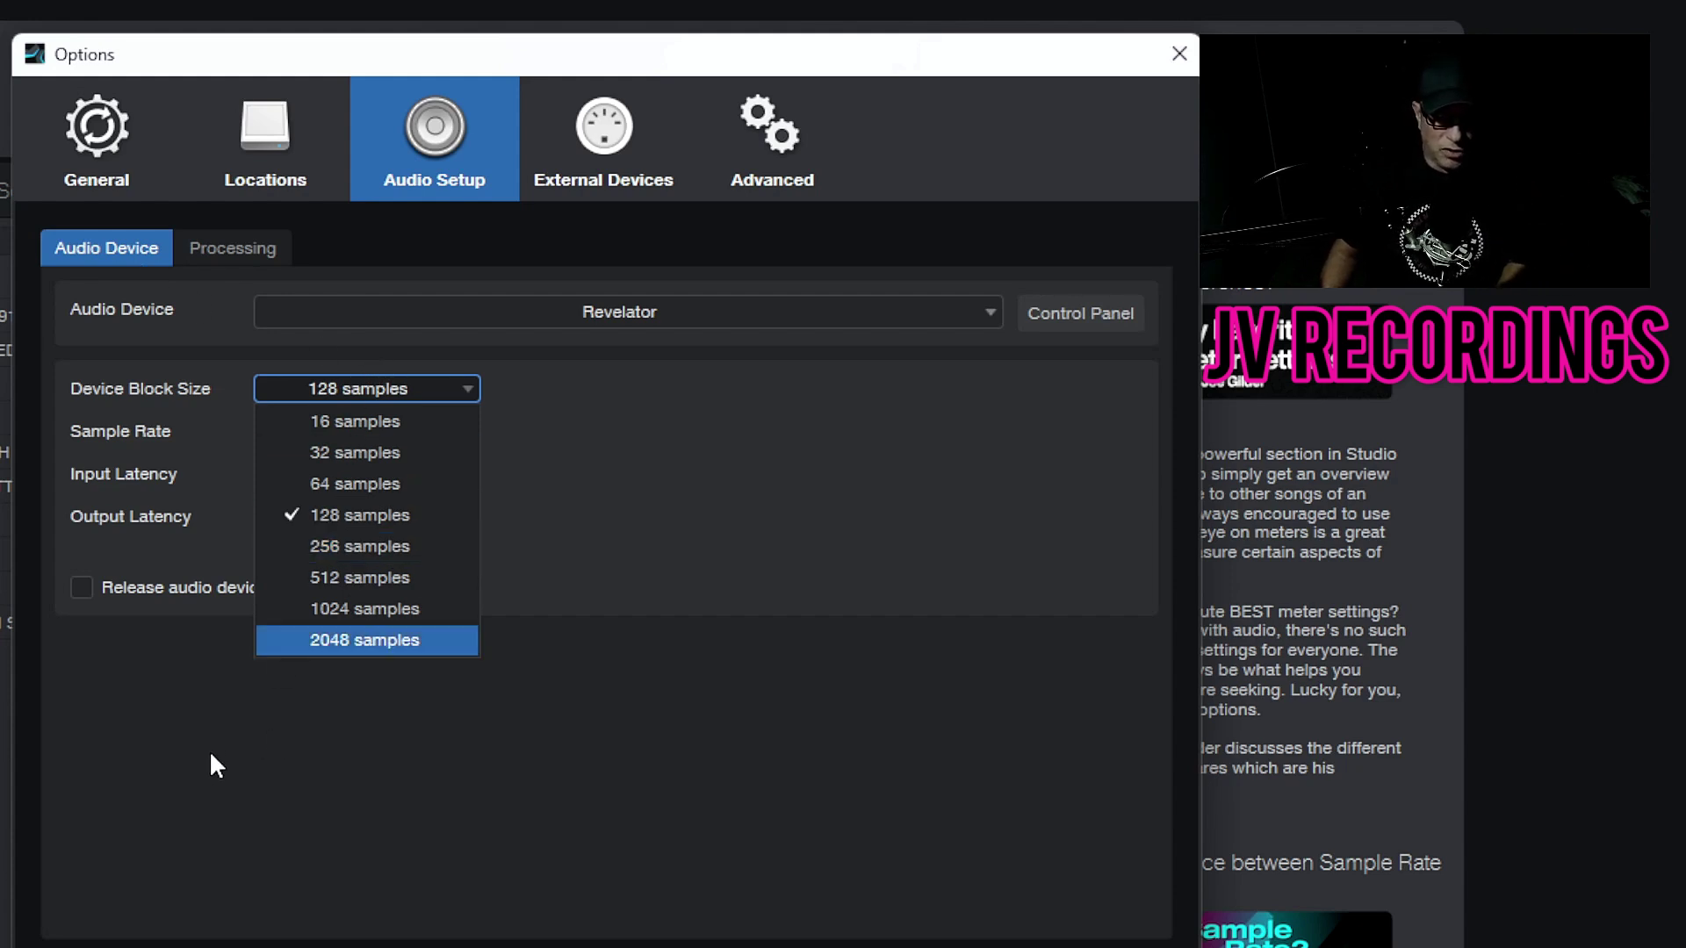
# - Close the block size list with 128 samples kept
pyautogui.click(195, 798)
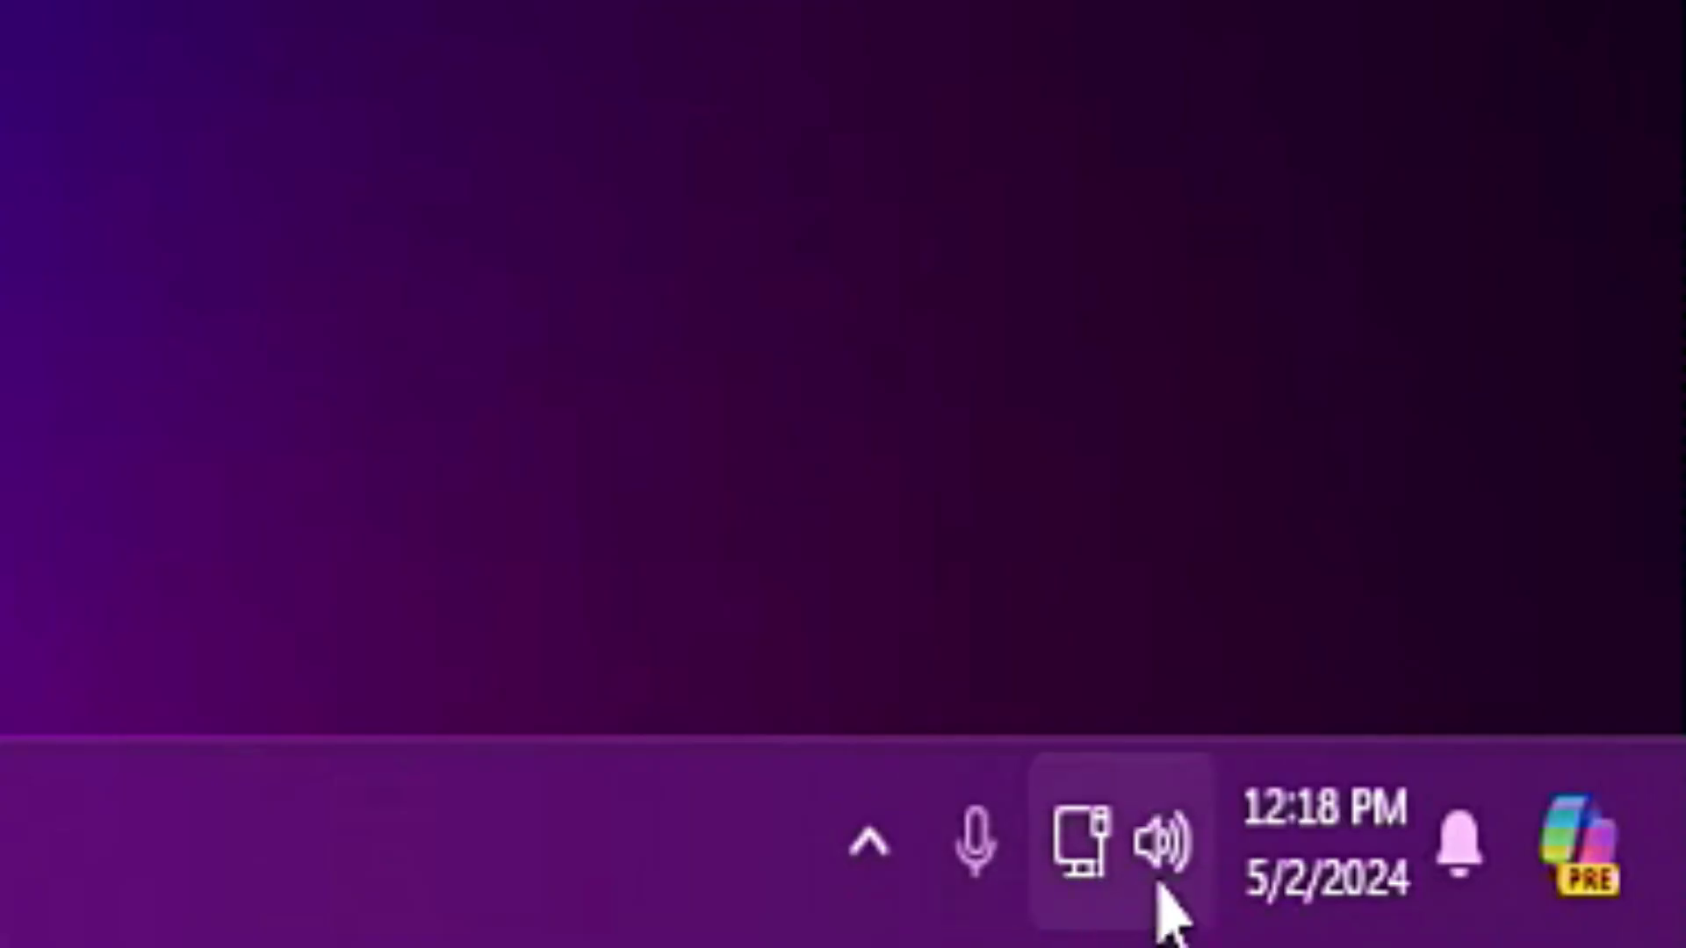
# - Open the Sound settings page and check that Playback L/R is the output and Mic/Inst 1/2 is the input, both at volume 100
pyautogui.click(1167, 883)
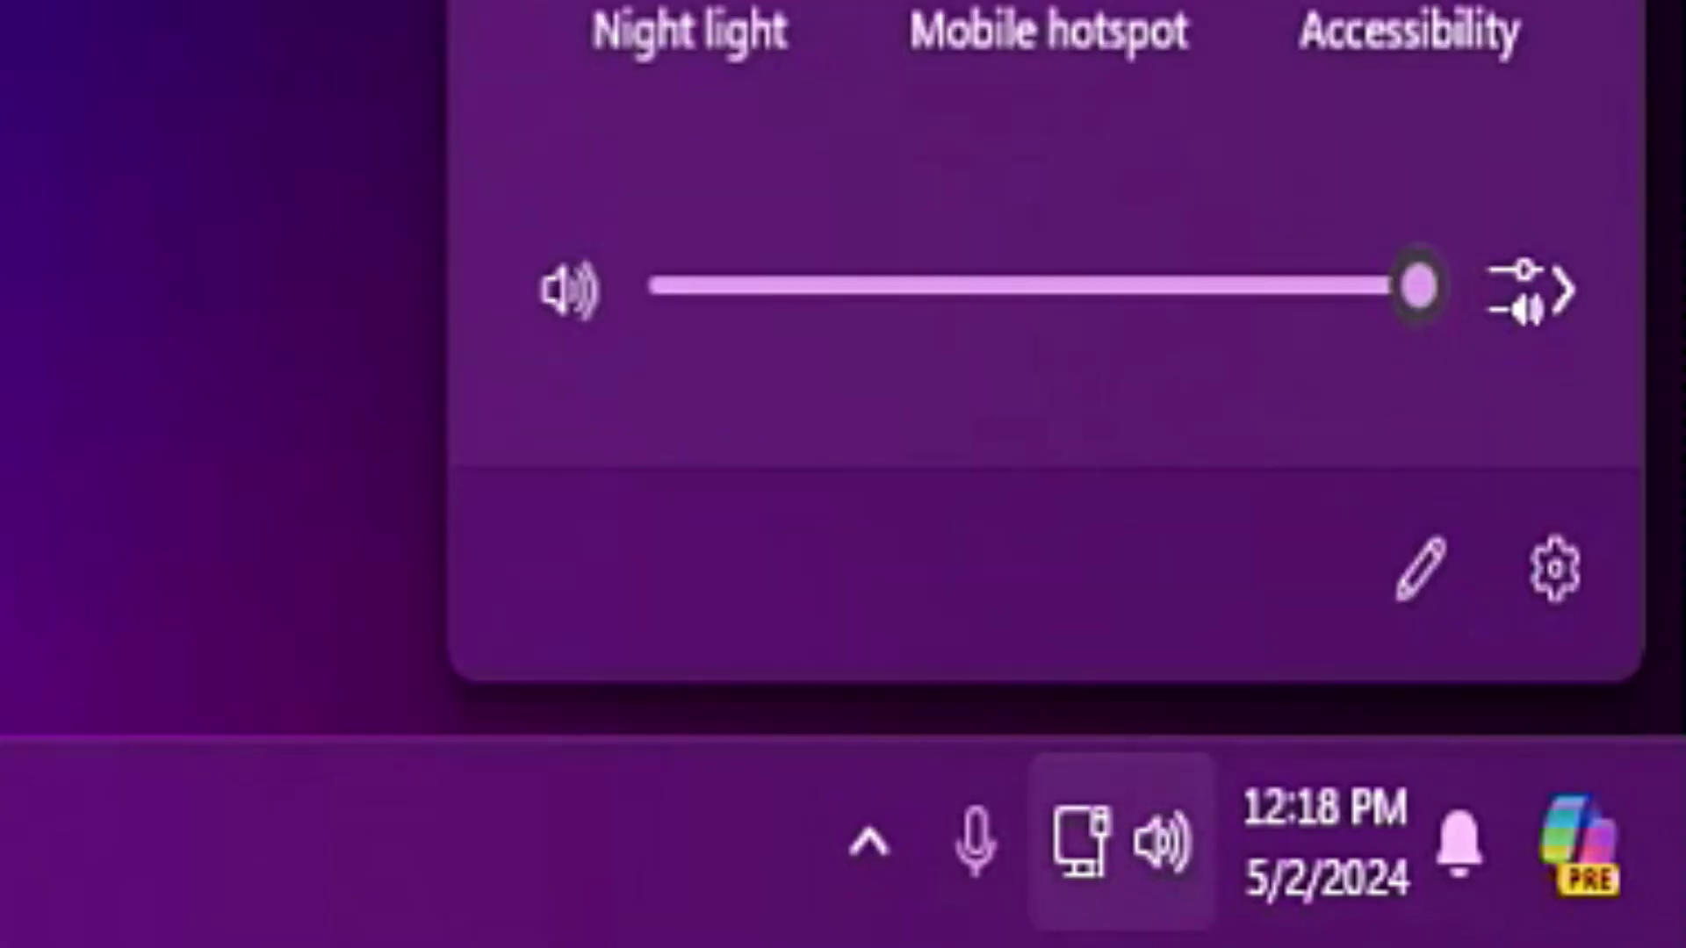
pyautogui.click(1553, 575)
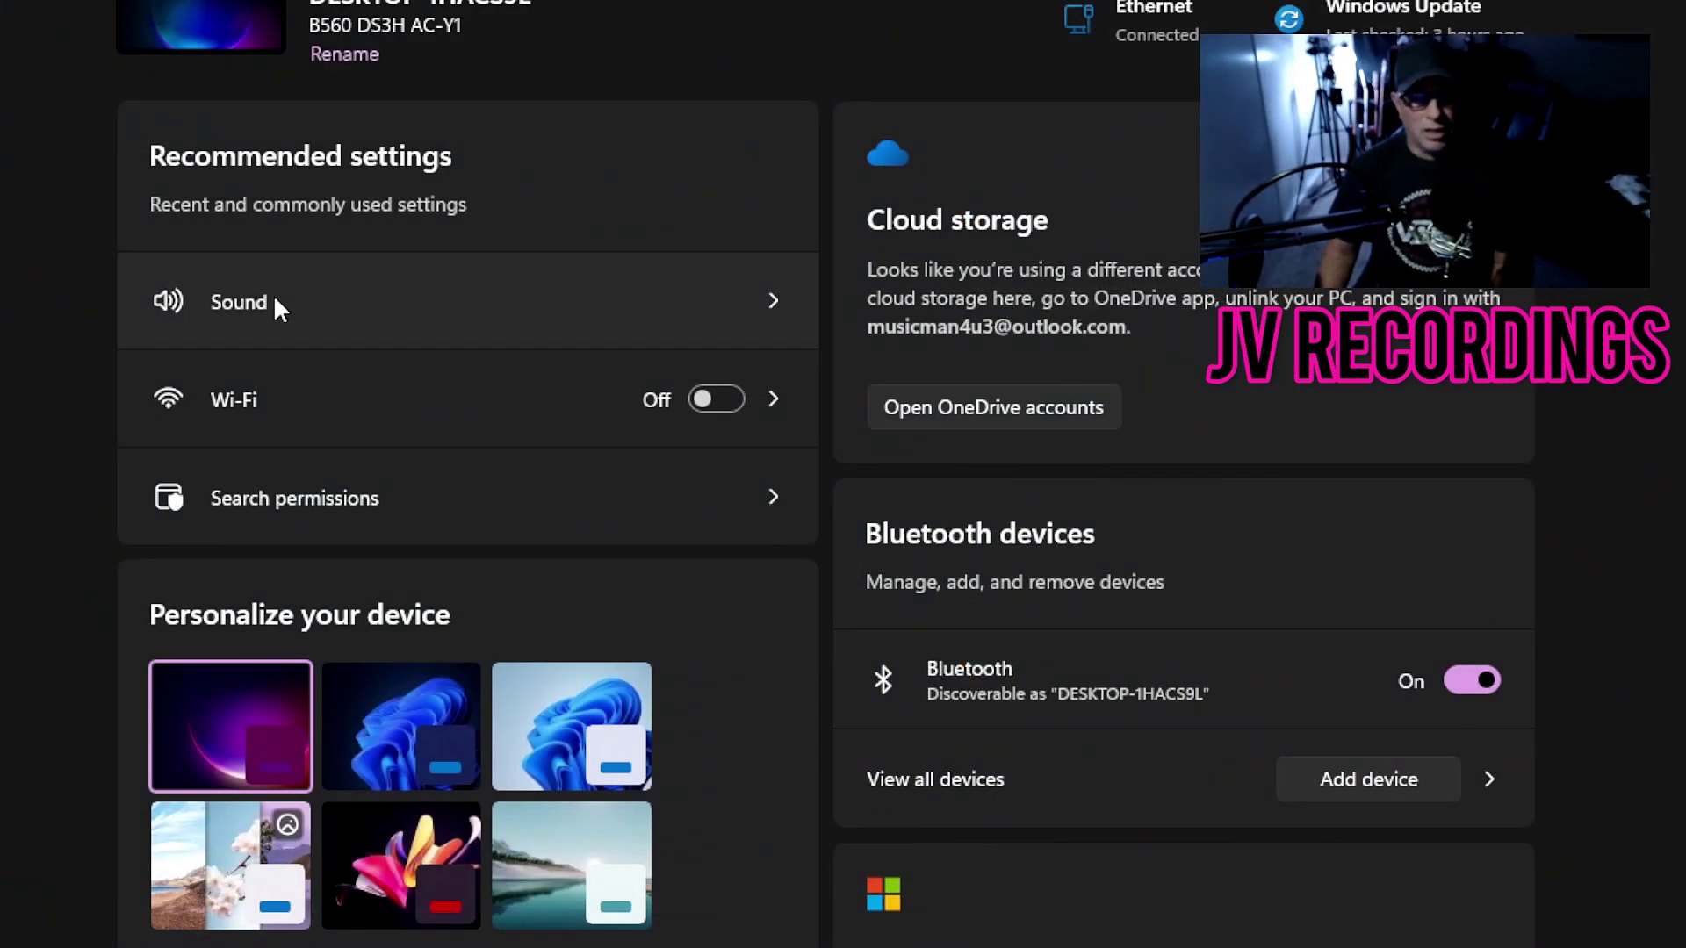
pyautogui.click(776, 307)
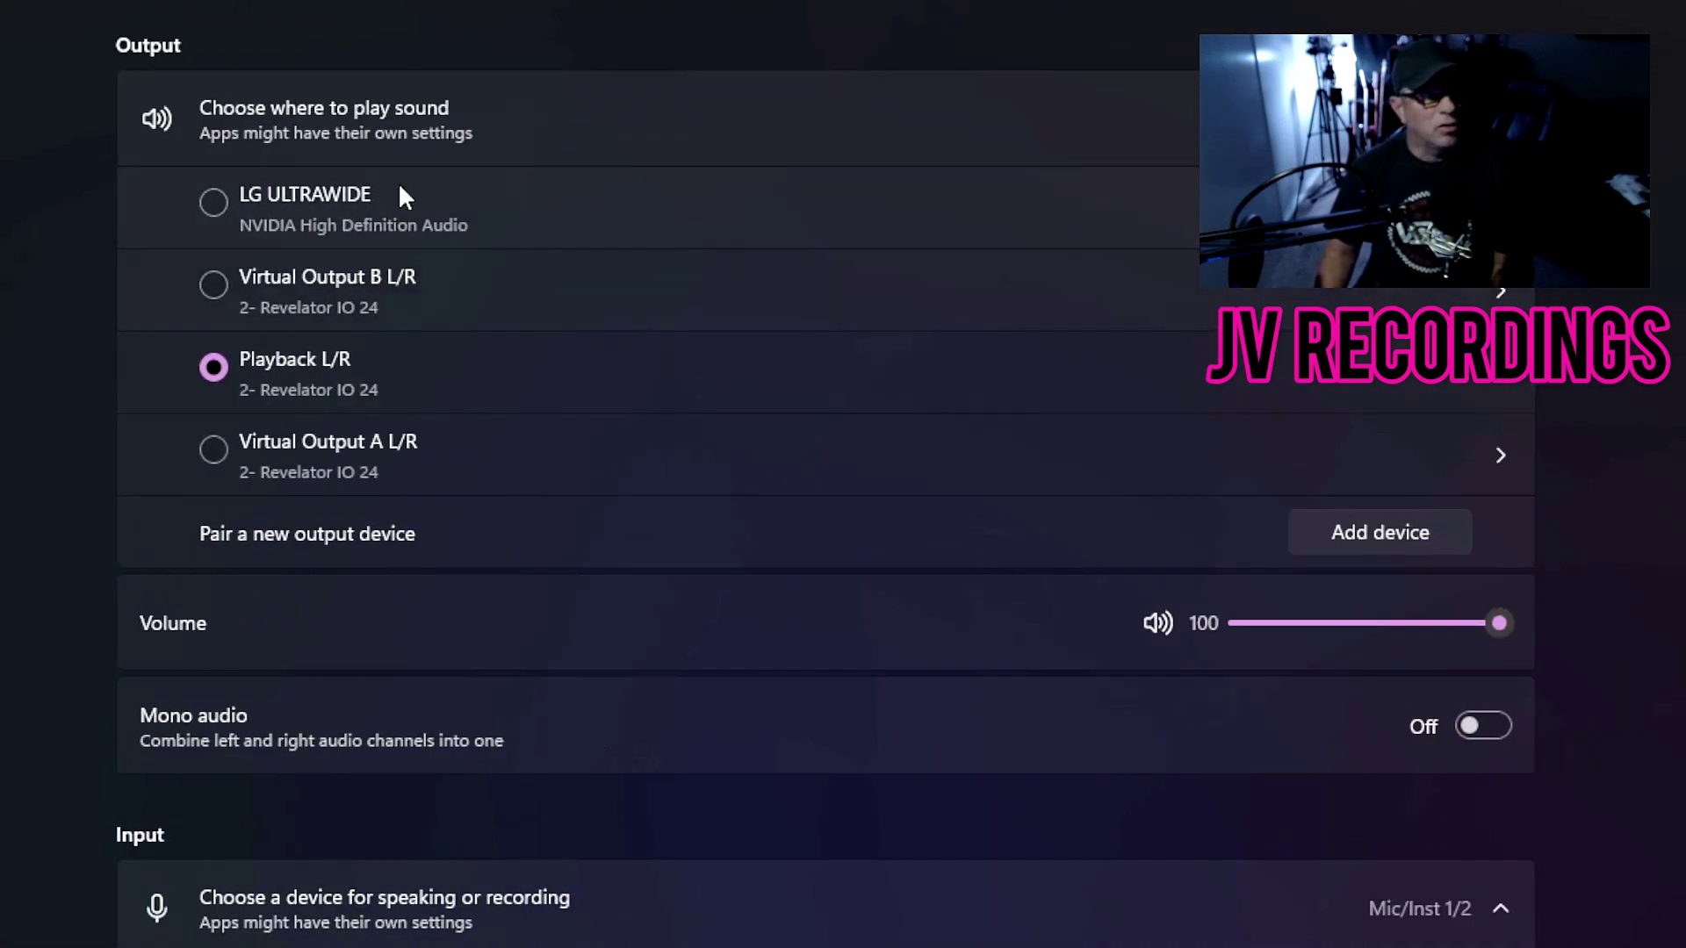
pyautogui.scroll(-6, 545, 662)
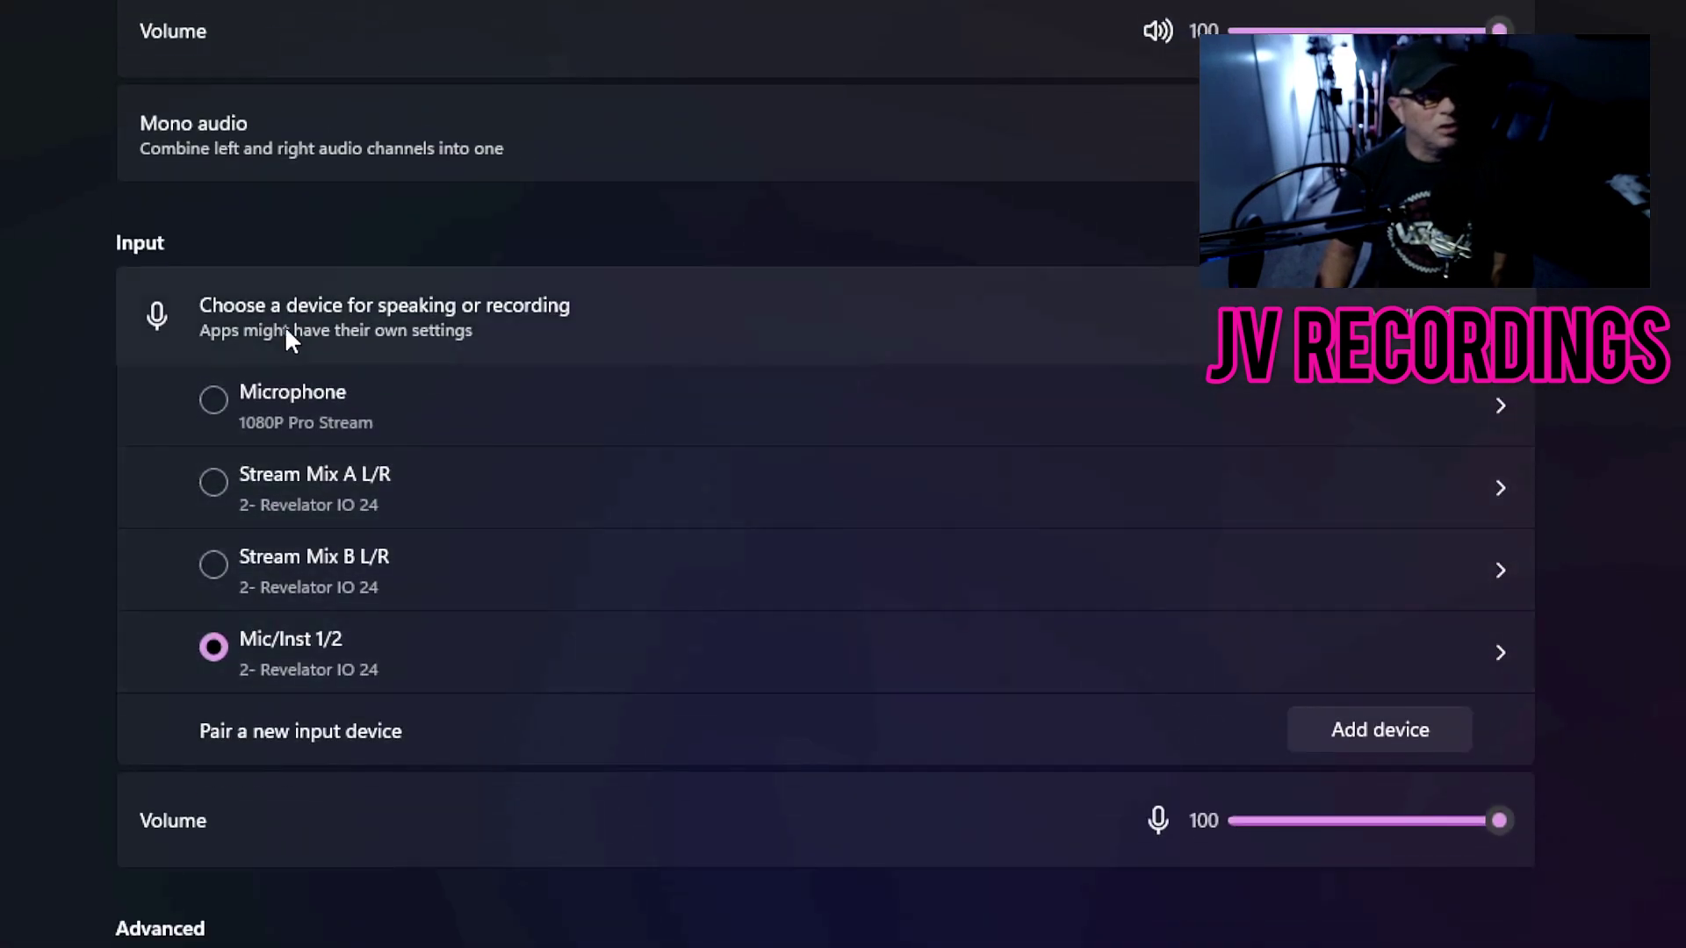
pyautogui.scroll(5, 87, 294)
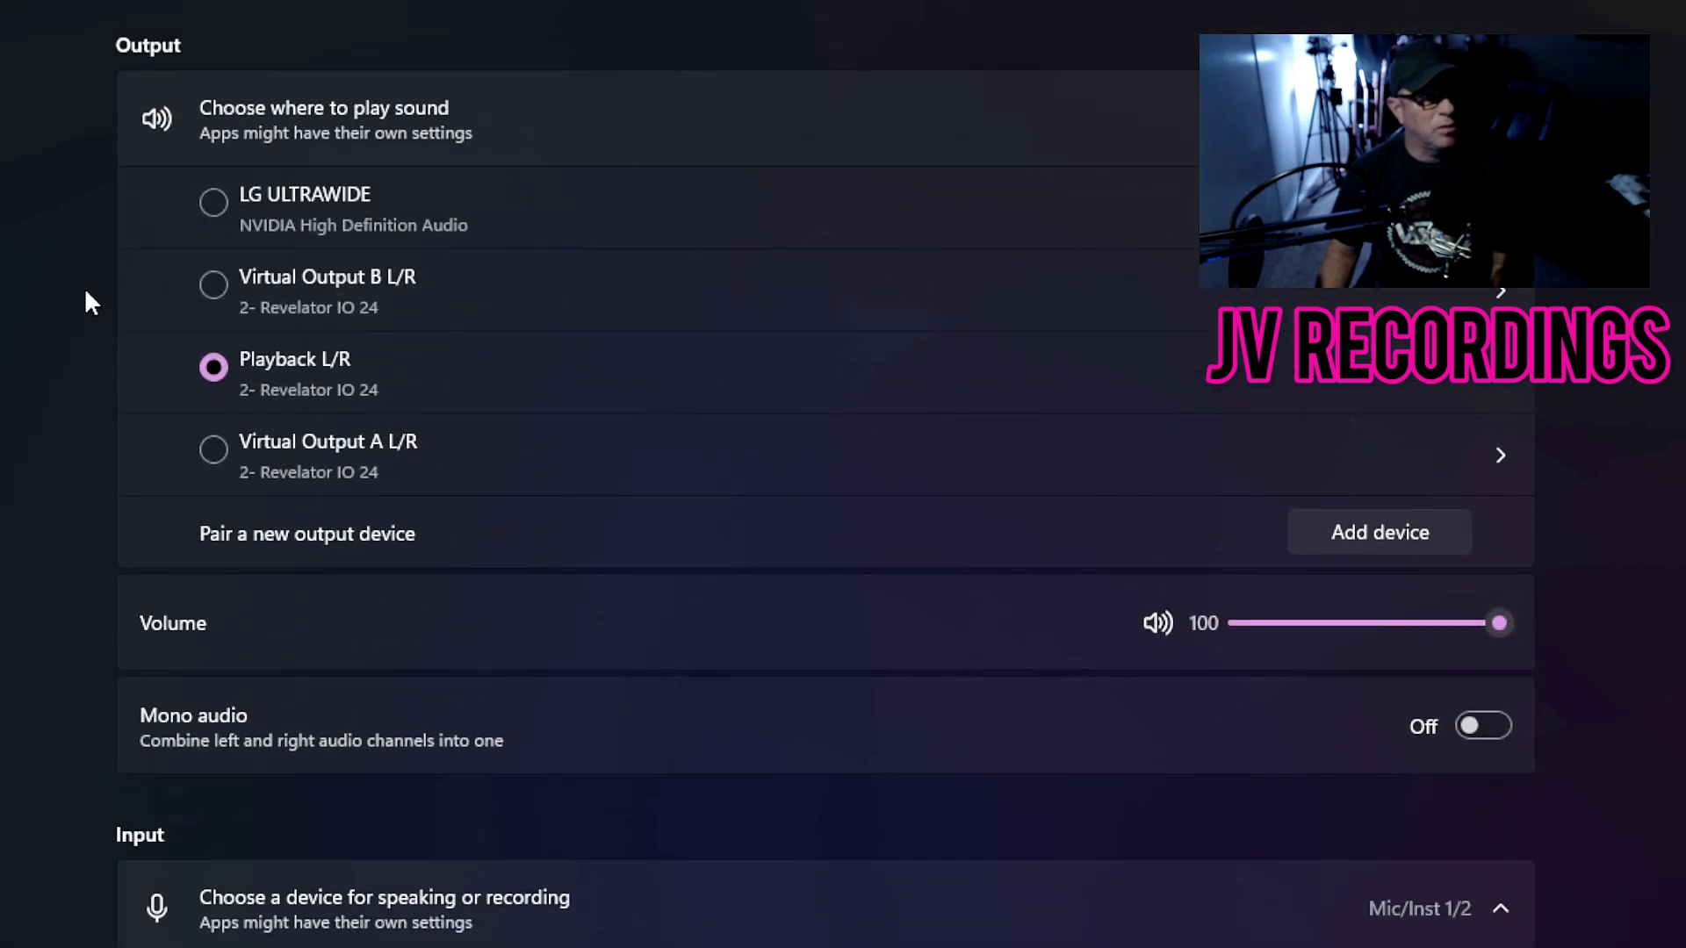
pyautogui.scroll(-8, 167, 497)
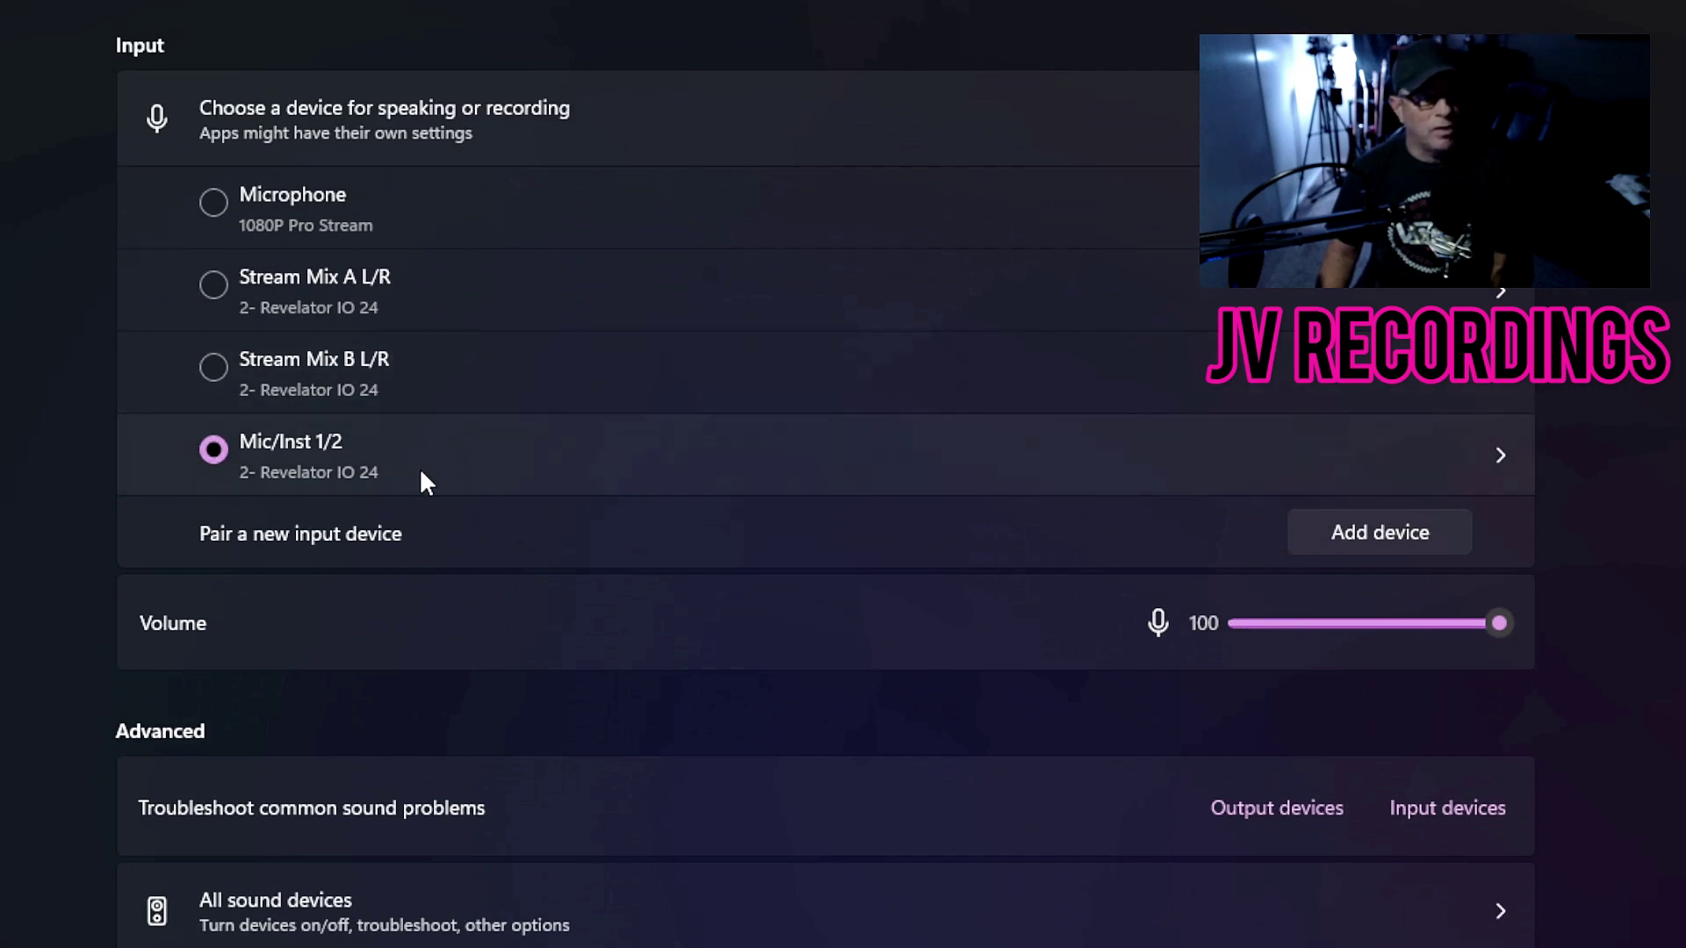
# - Open the Mic/Inst 1/2 input properties and toggle its mute, keeping the input volume at 100
pyautogui.click(1497, 460)
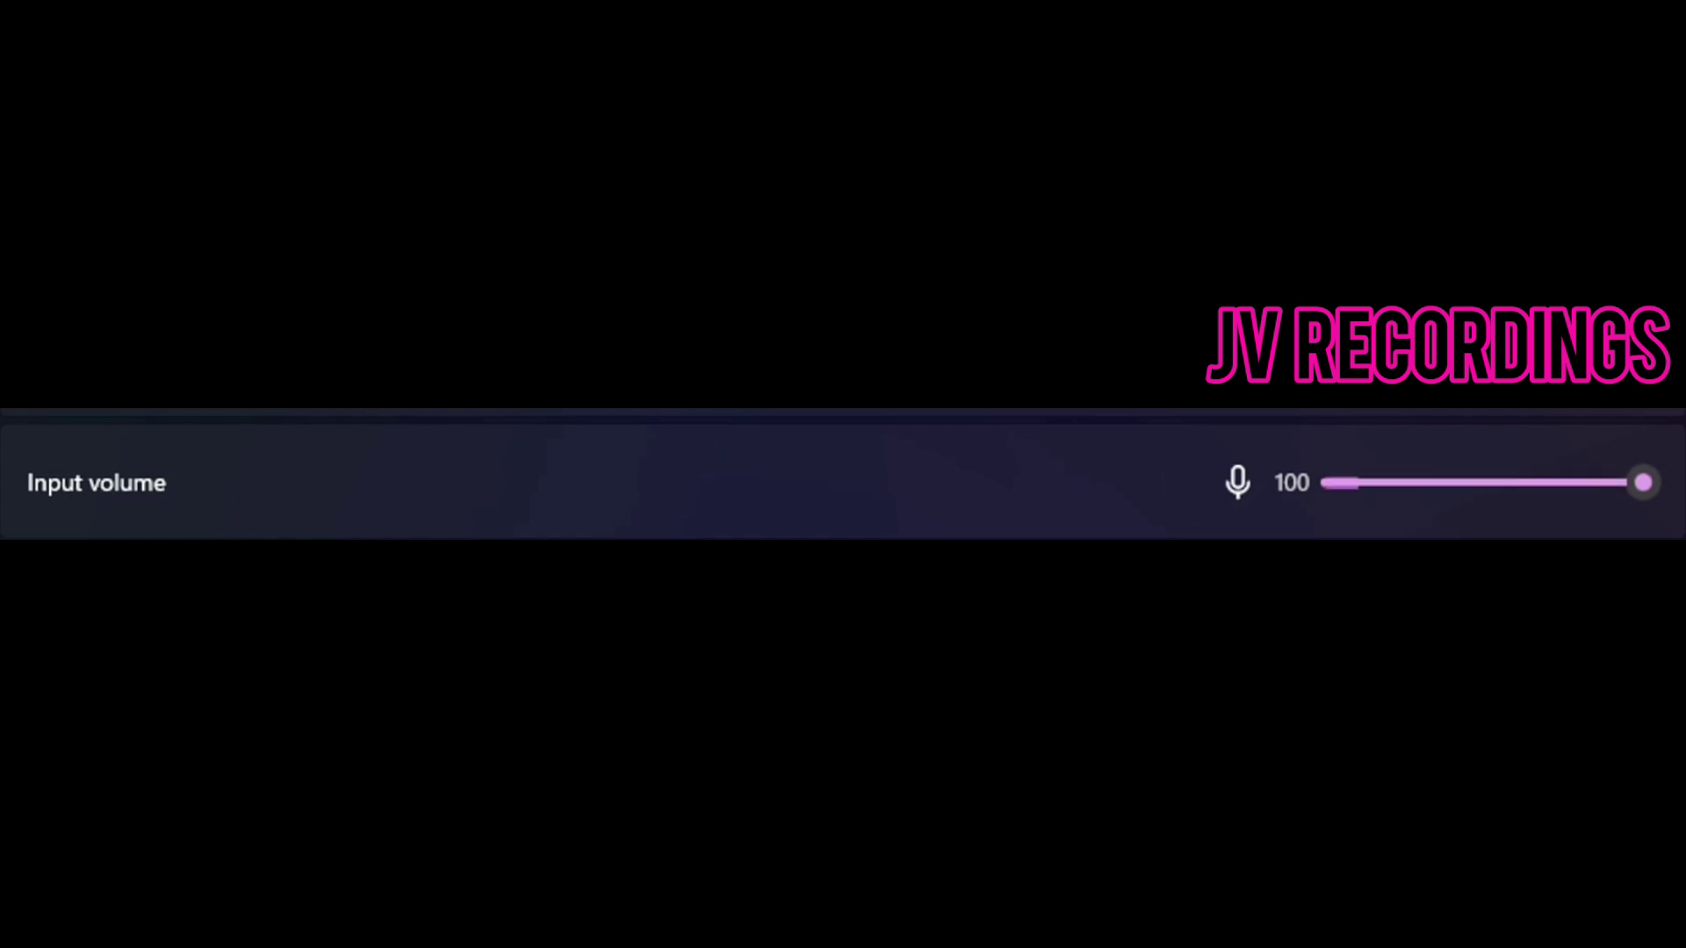
pyautogui.click(1237, 485)
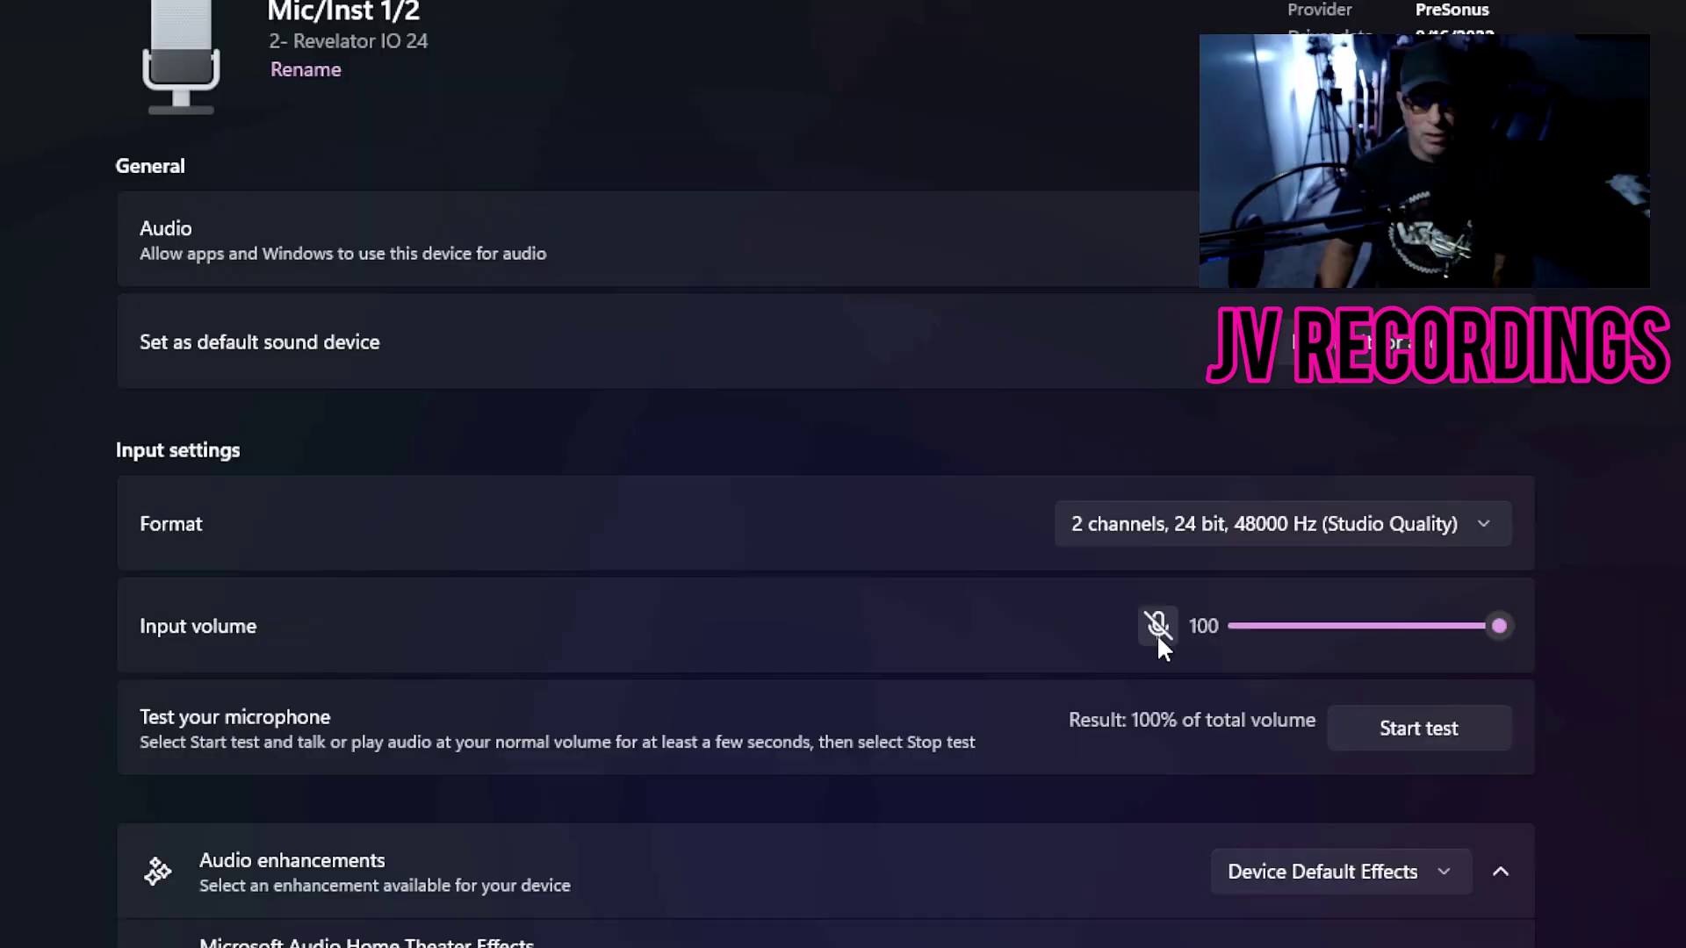
pyautogui.click(1157, 634)
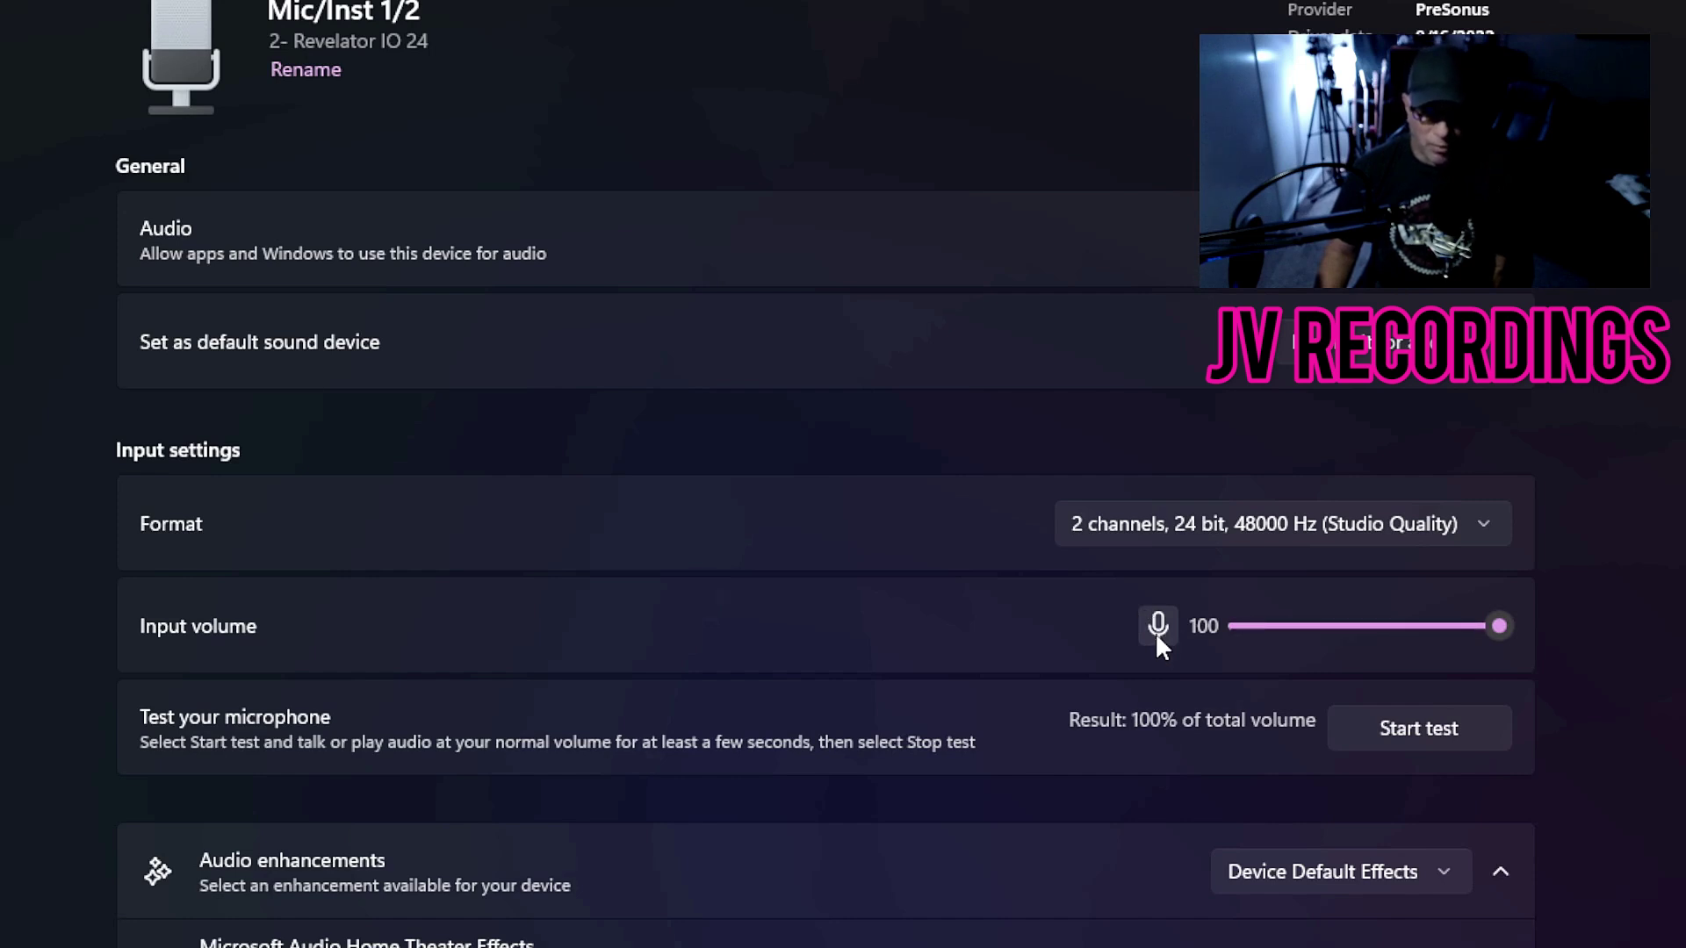
pyautogui.click(1156, 634)
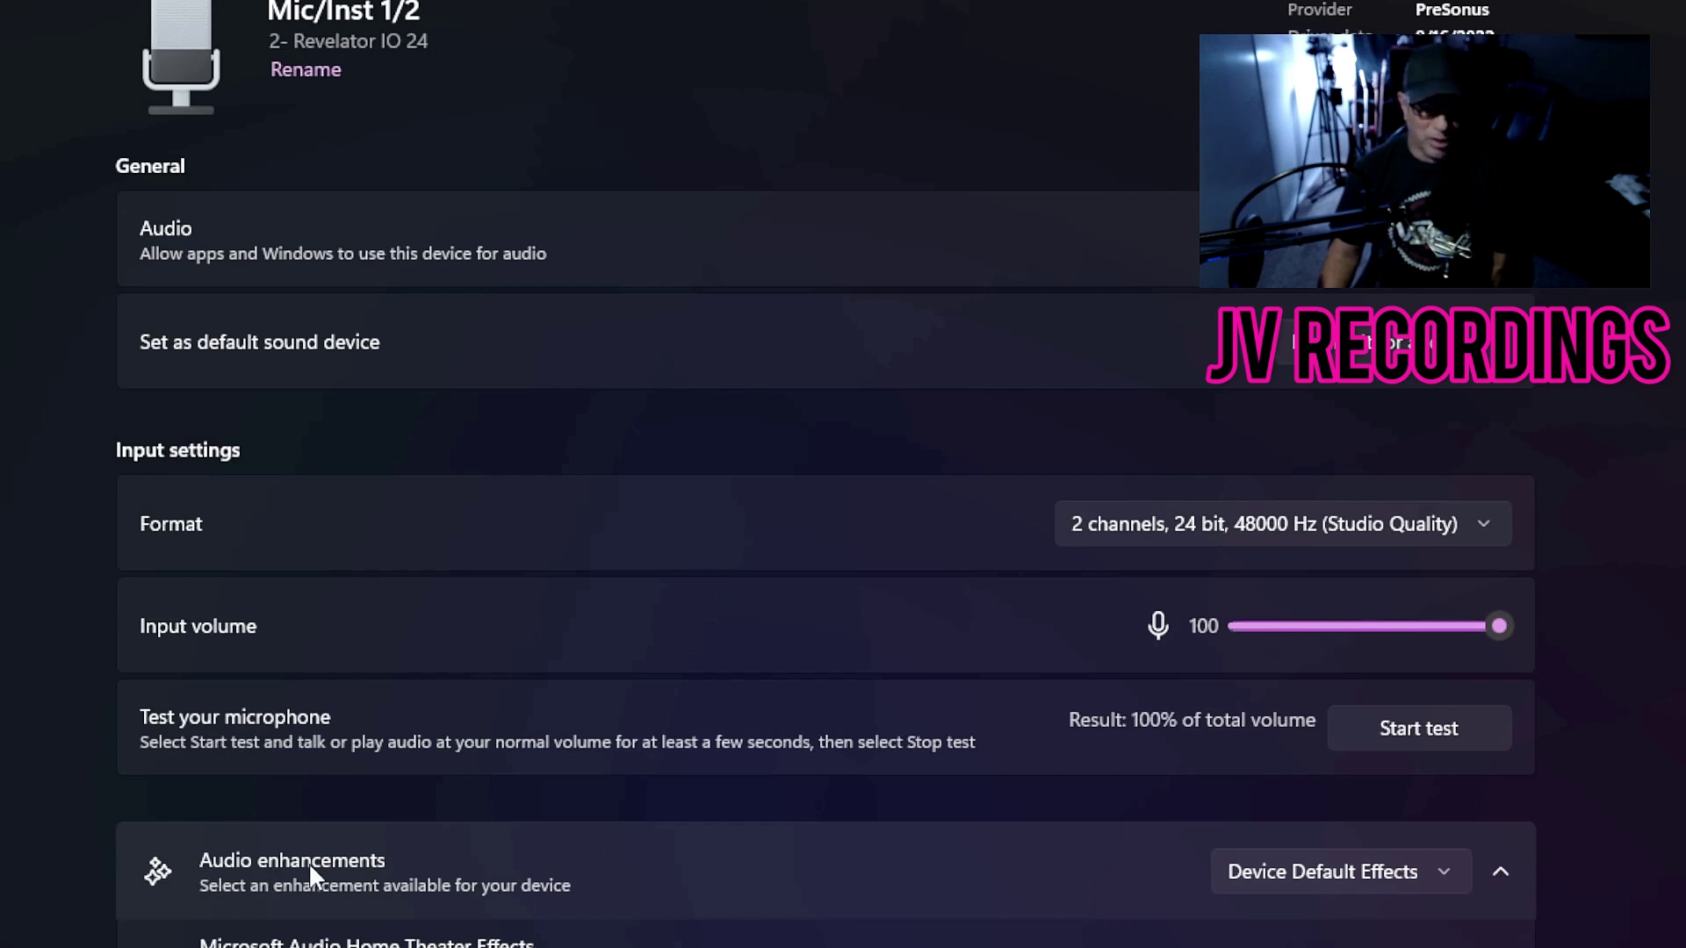
# - Set Mic/Inst 1/2 audio enhancements to Off, then restore Device Default Effects
pyautogui.click(1500, 860)
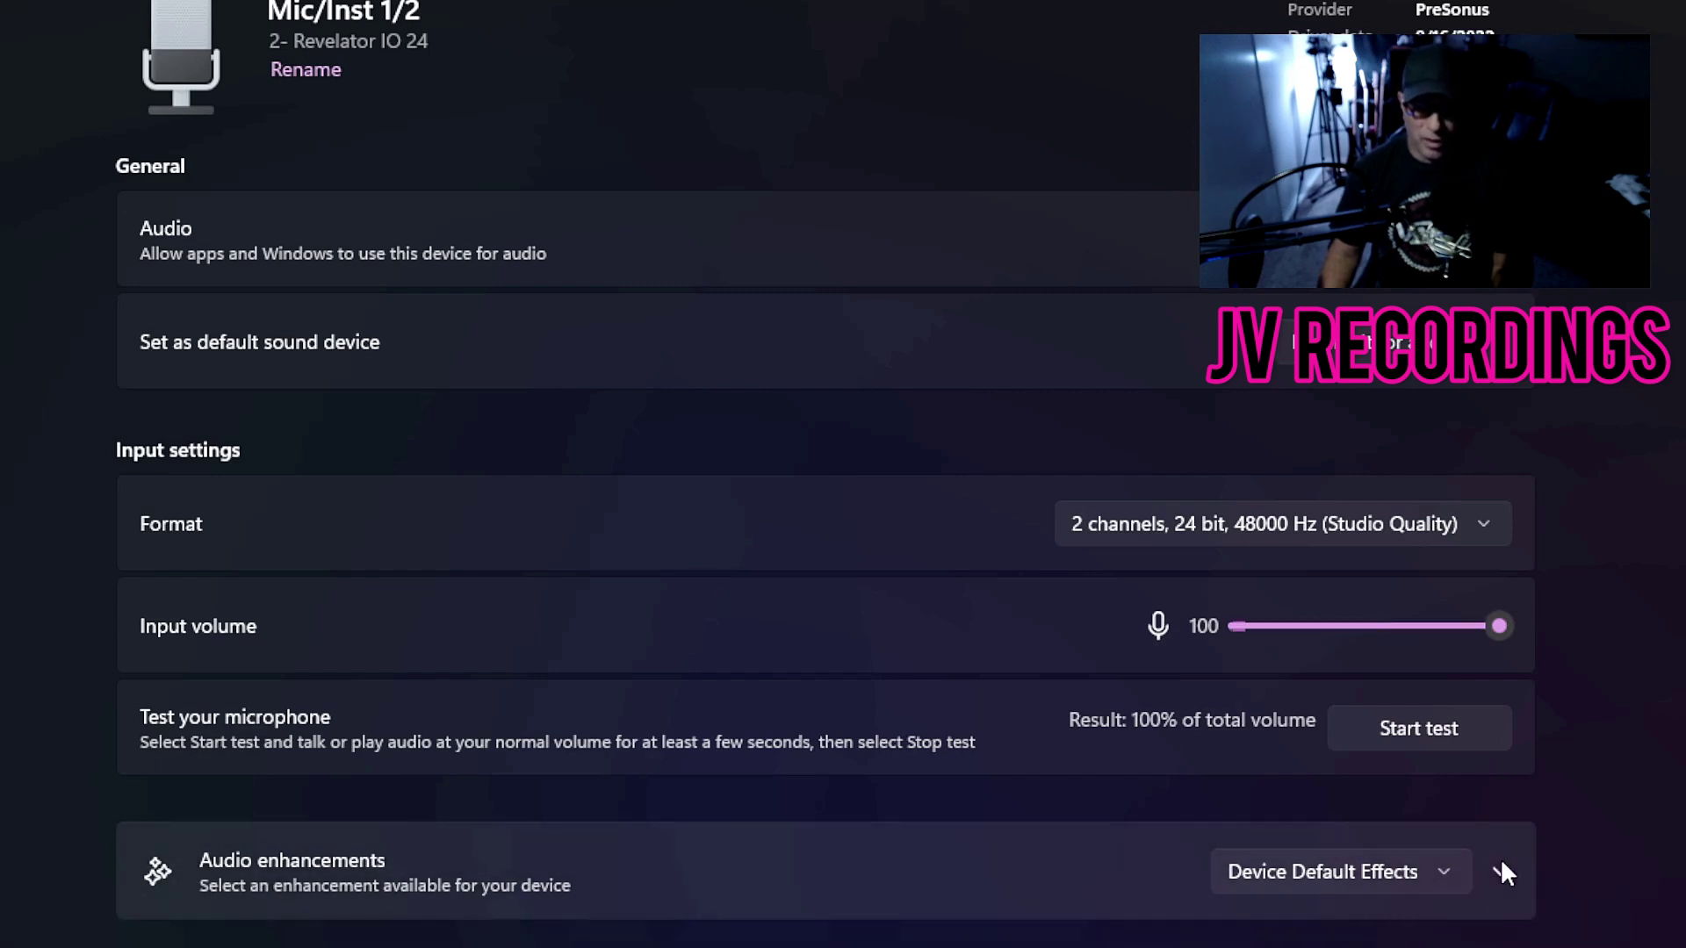
pyautogui.click(1499, 863)
pyautogui.click(1429, 872)
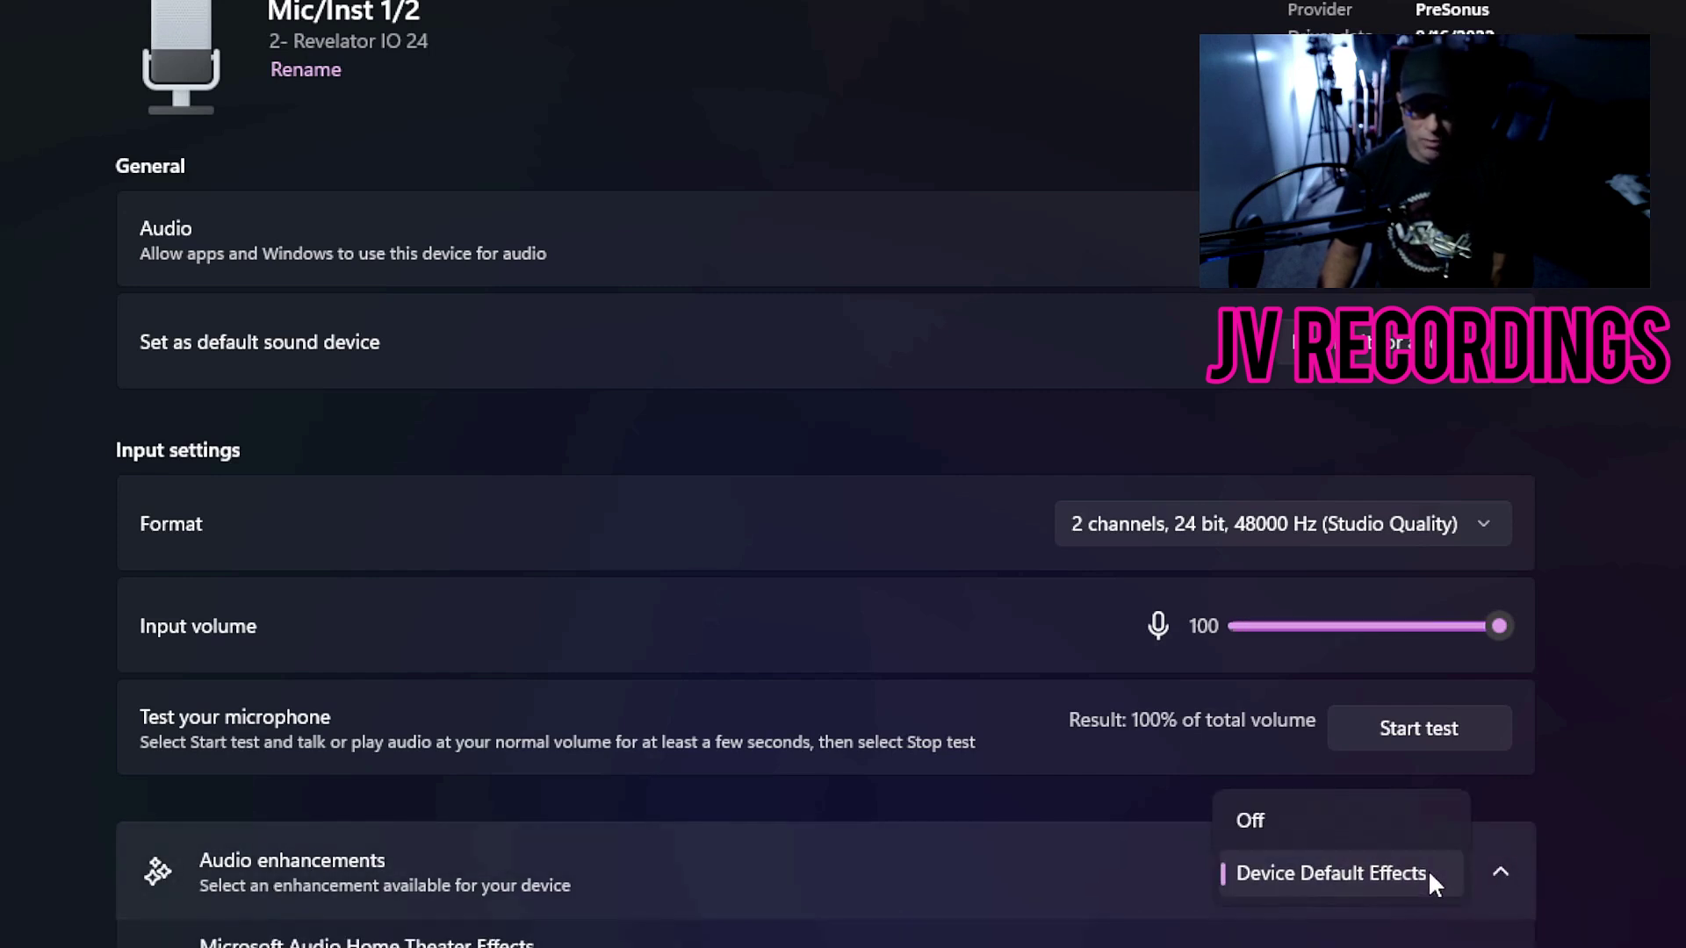
pyautogui.click(1261, 824)
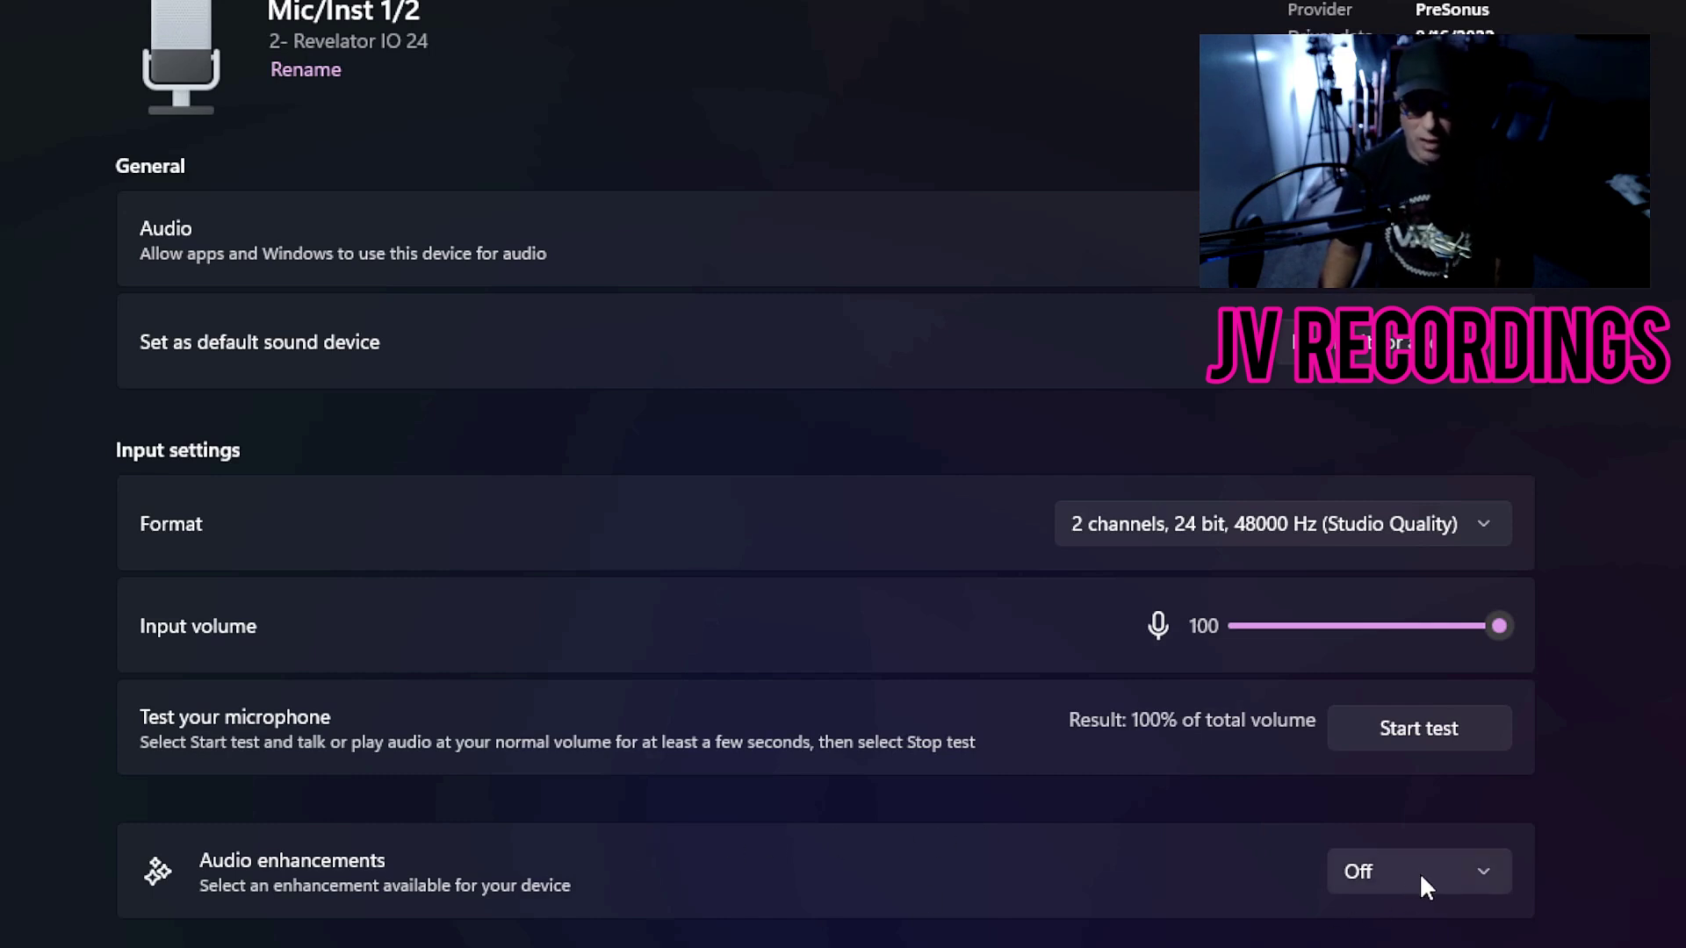
pyautogui.click(1473, 871)
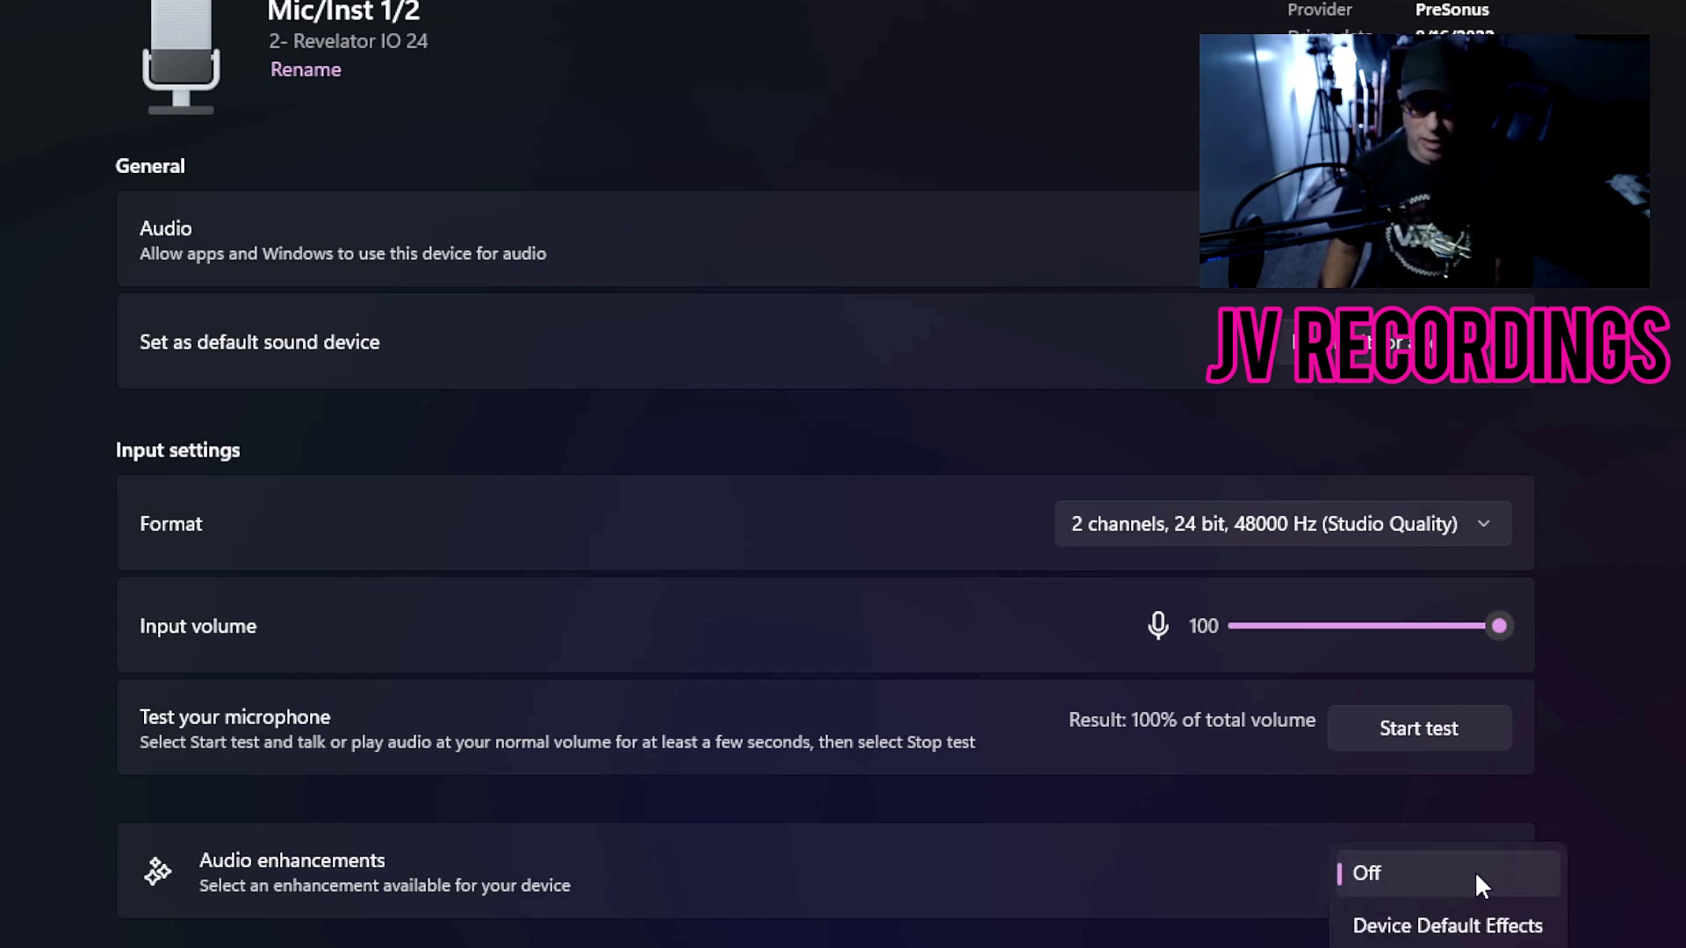
pyautogui.click(1396, 929)
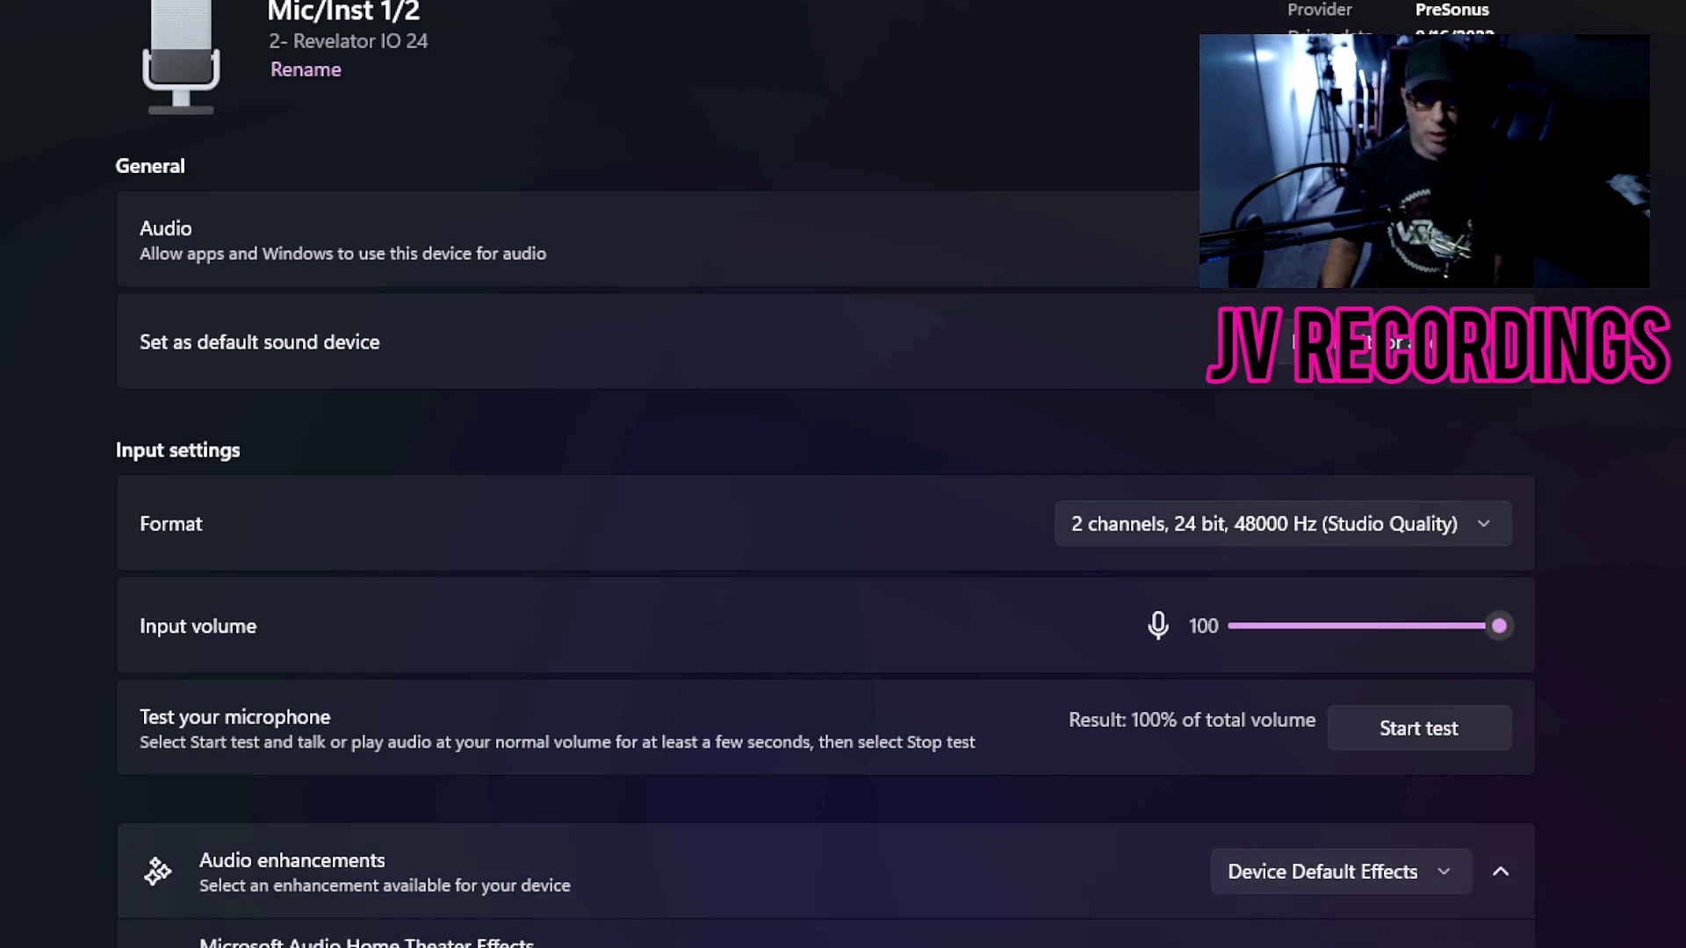